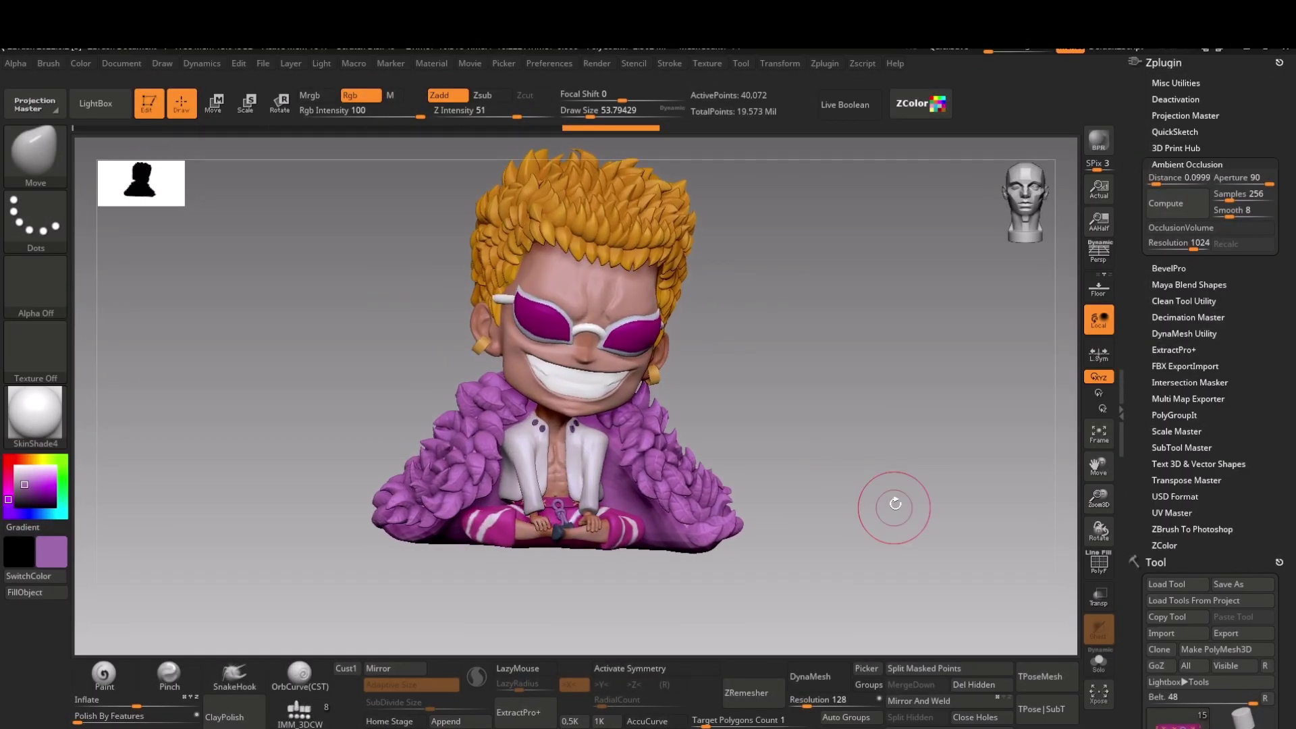
# Step: Orbit the blond chibi figure in the pink coat so it faces left and tilts up
pyautogui.moveTo(895, 504)
pyautogui.keyDown('alt'); pyautogui.mouseDown()
pyautogui.moveTo(986, 495)
pyautogui.moveTo(978, 477)
pyautogui.moveTo(960, 491)
pyautogui.moveTo(732, 494)
pyautogui.mouseUp(); pyautogui.keyUp('alt')
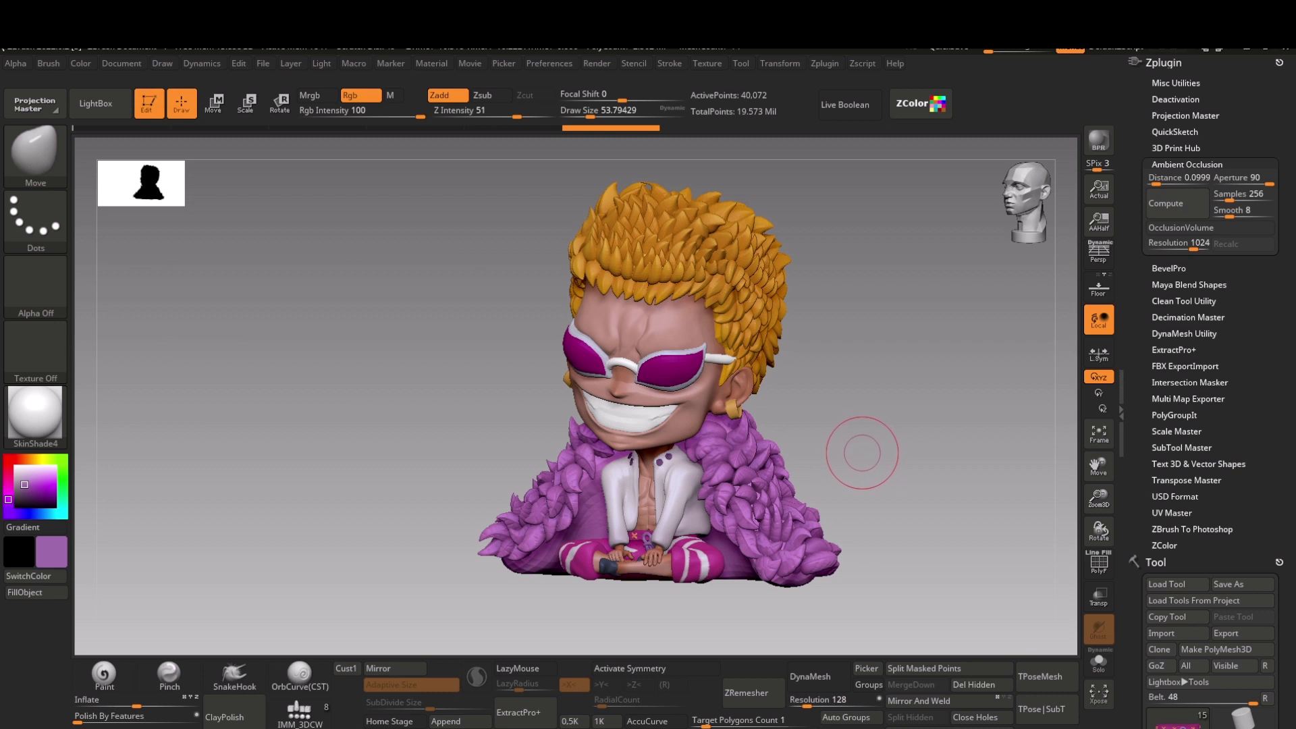
pyautogui.moveTo(862, 453)
pyautogui.mouseDown()
pyautogui.moveTo(964, 405)
pyautogui.moveTo(911, 464)
pyautogui.moveTo(918, 446)
pyautogui.moveTo(847, 430)
pyautogui.moveTo(894, 404)
pyautogui.mouseUp()
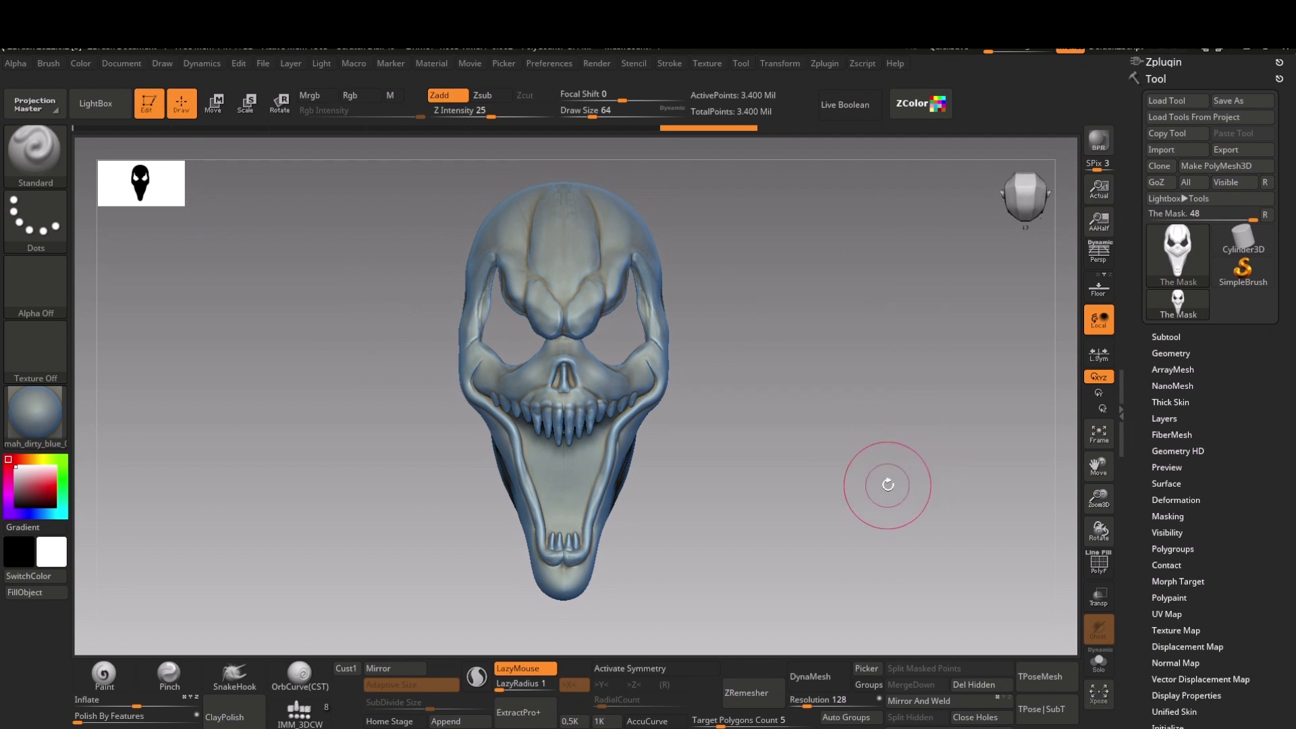
# Step: Rotate the skull mask to see its hollow back, then turn the anatomical skull to face front
pyautogui.moveTo(880, 483); pyautogui.dragTo(690, 511)
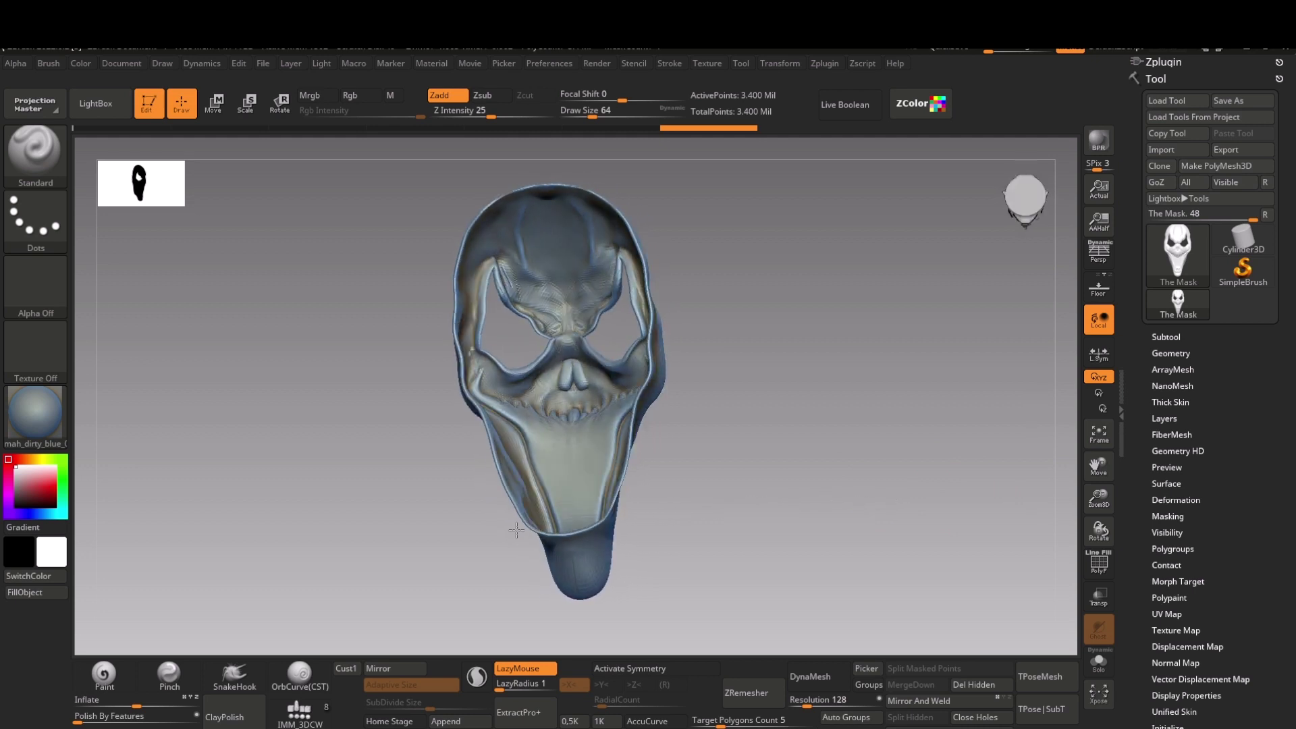
pyautogui.moveTo(516, 530); pyautogui.dragTo(425, 535)
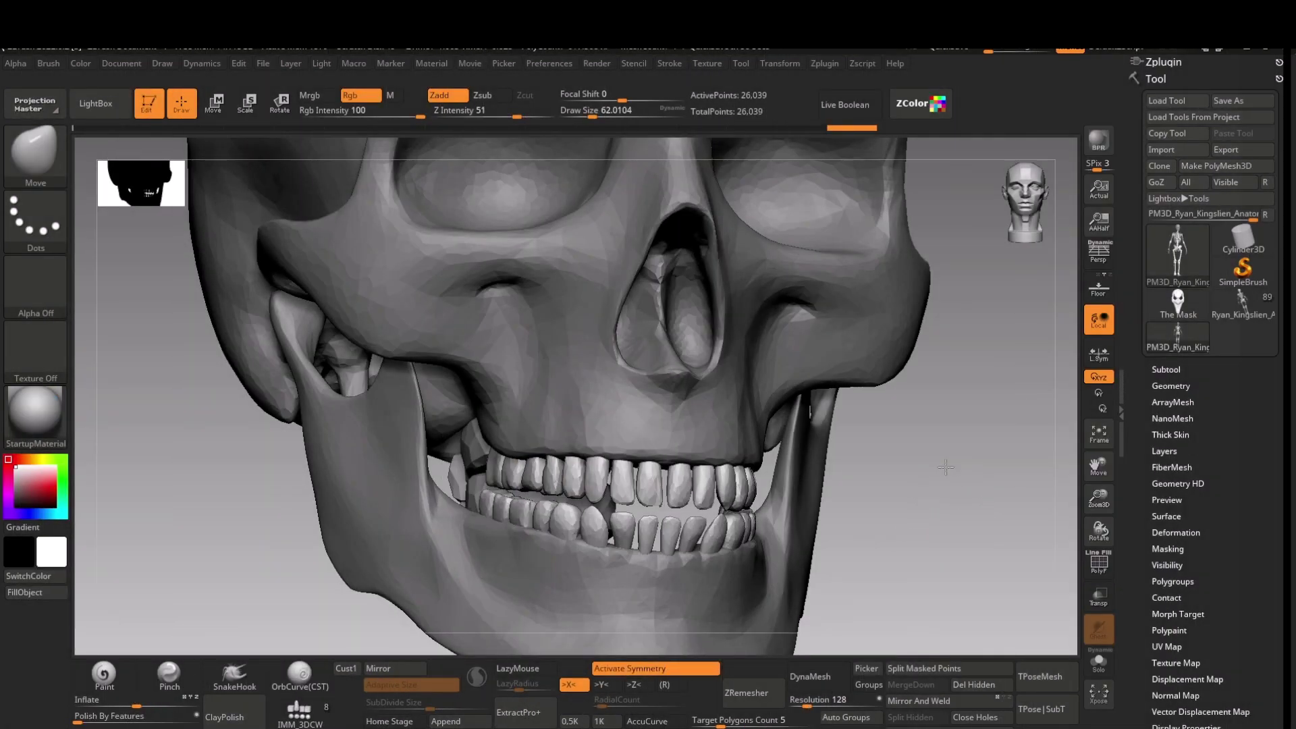
pyautogui.moveTo(1004, 471); pyautogui.dragTo(1007, 481)
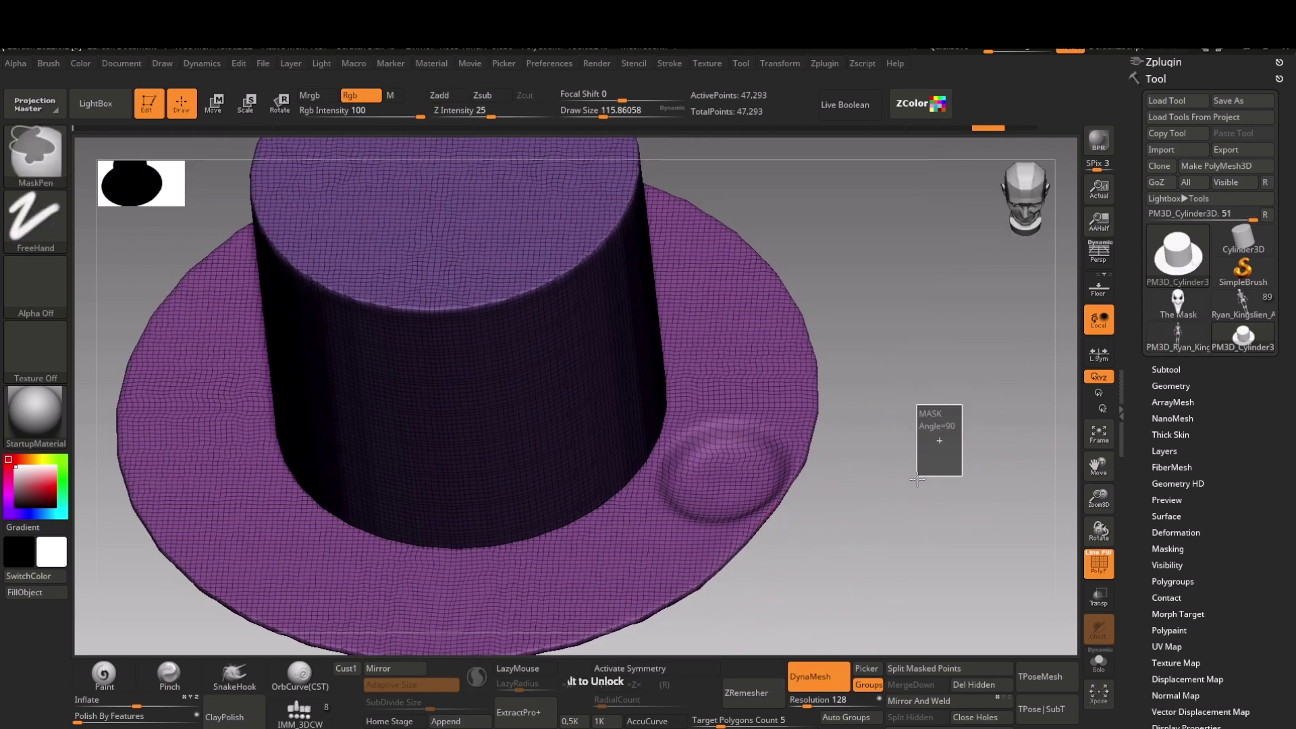
# Step: Select the Clay brush using the B, C, L shortcut
pyautogui.press('b')
pyautogui.press('c')
pyautogui.press('l')
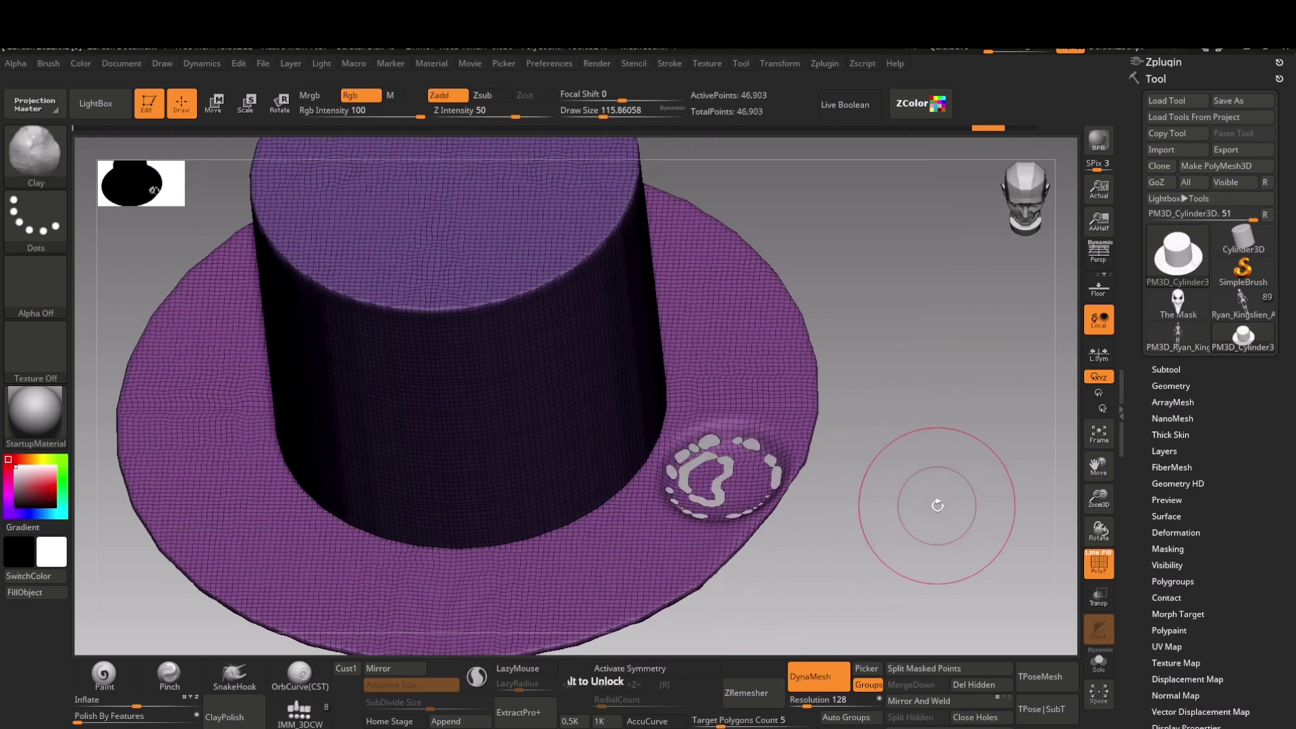
# Step: Zoom in on the bump on the top hat's brim, then zoom out and orbit the hat
pyautogui.moveTo(939, 510); pyautogui.dragTo(946, 566)
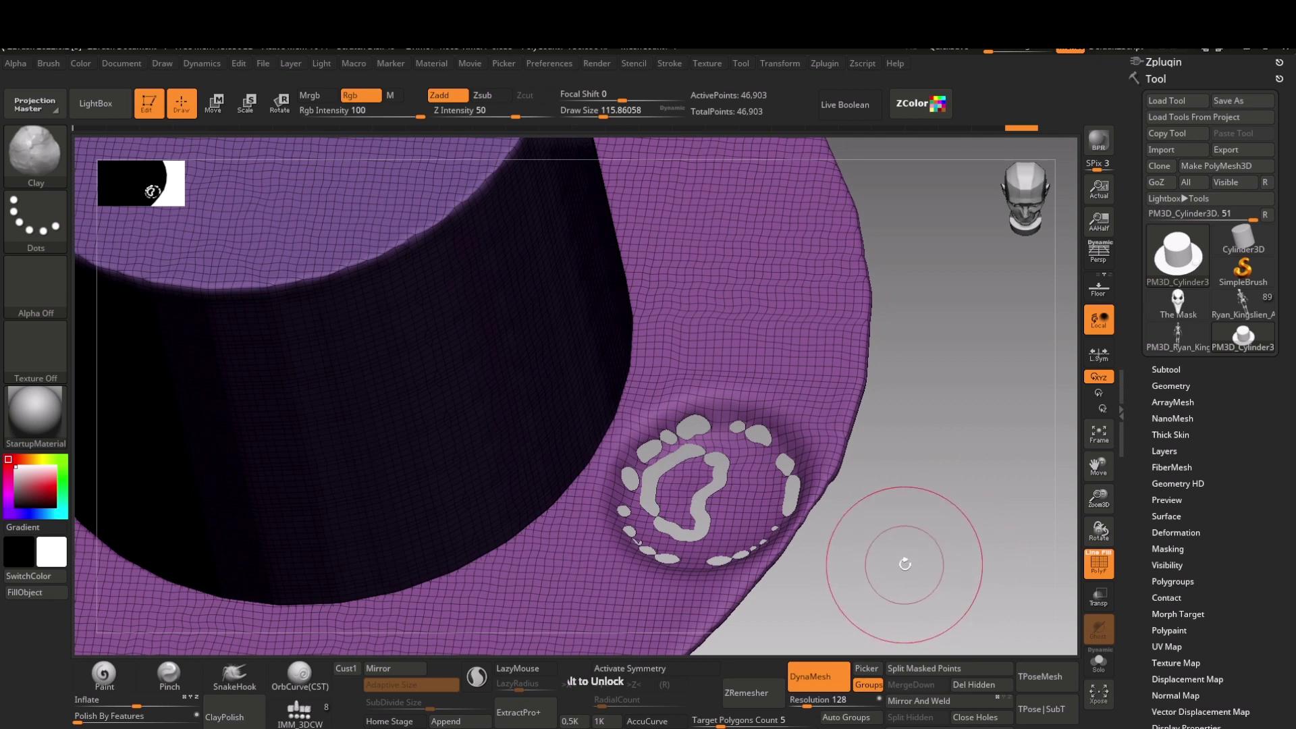
pyautogui.keyDown('alt'); pyautogui.moveTo(912, 536); pyautogui.dragTo(940, 479); pyautogui.keyUp('alt')
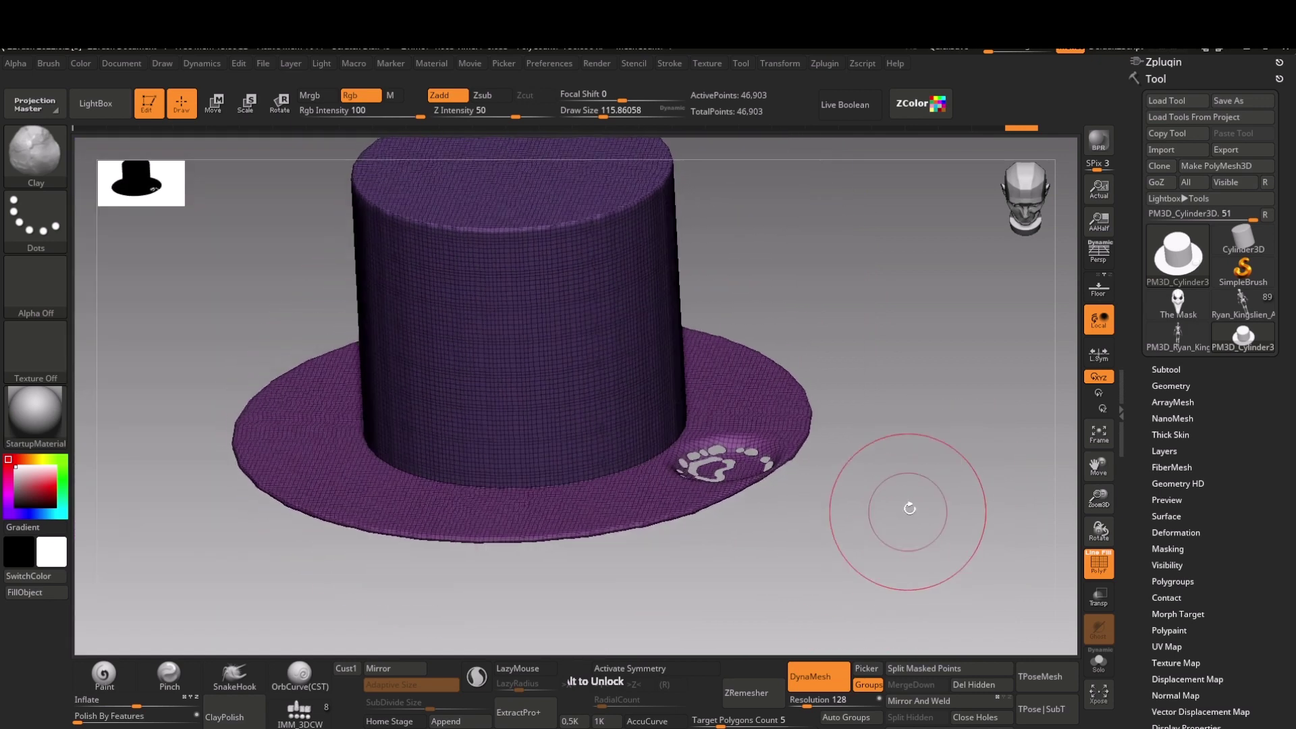
pyautogui.press('shift')
pyautogui.moveTo(944, 481); pyautogui.dragTo(874, 527)
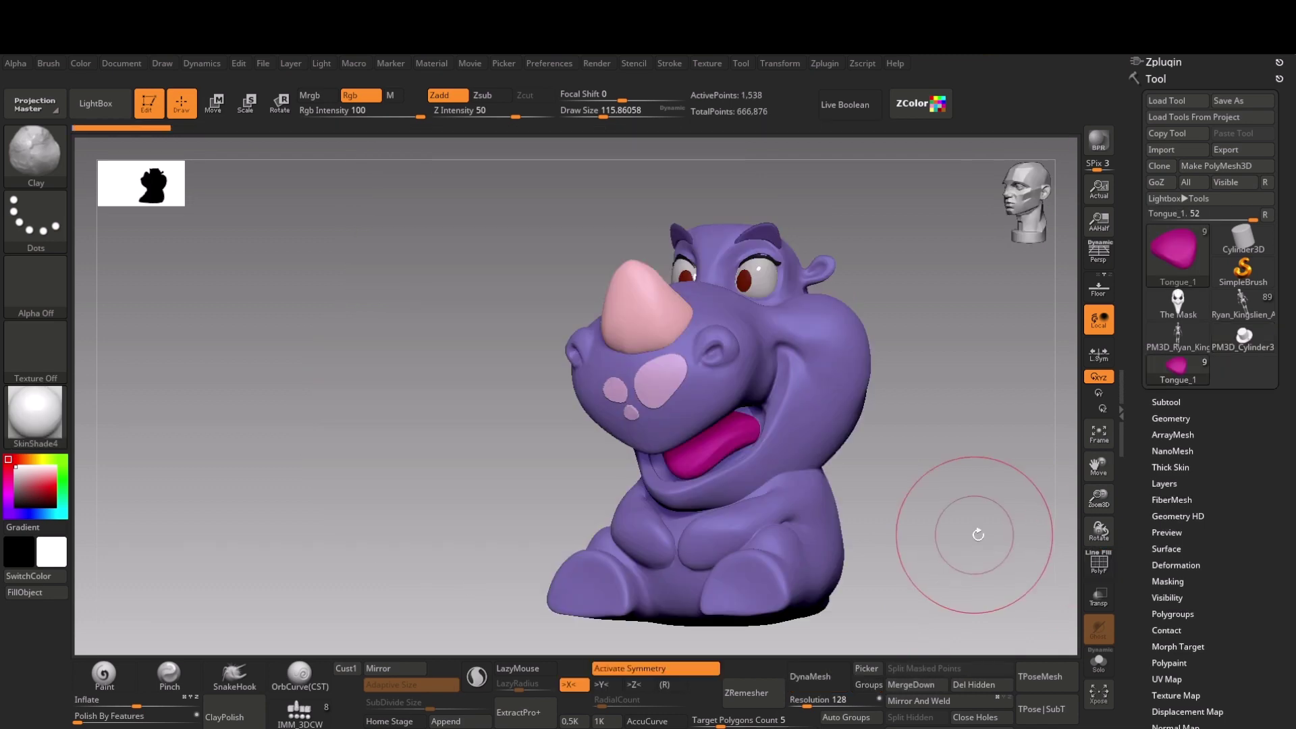
pyautogui.moveTo(979, 535); pyautogui.dragTo(1039, 539)
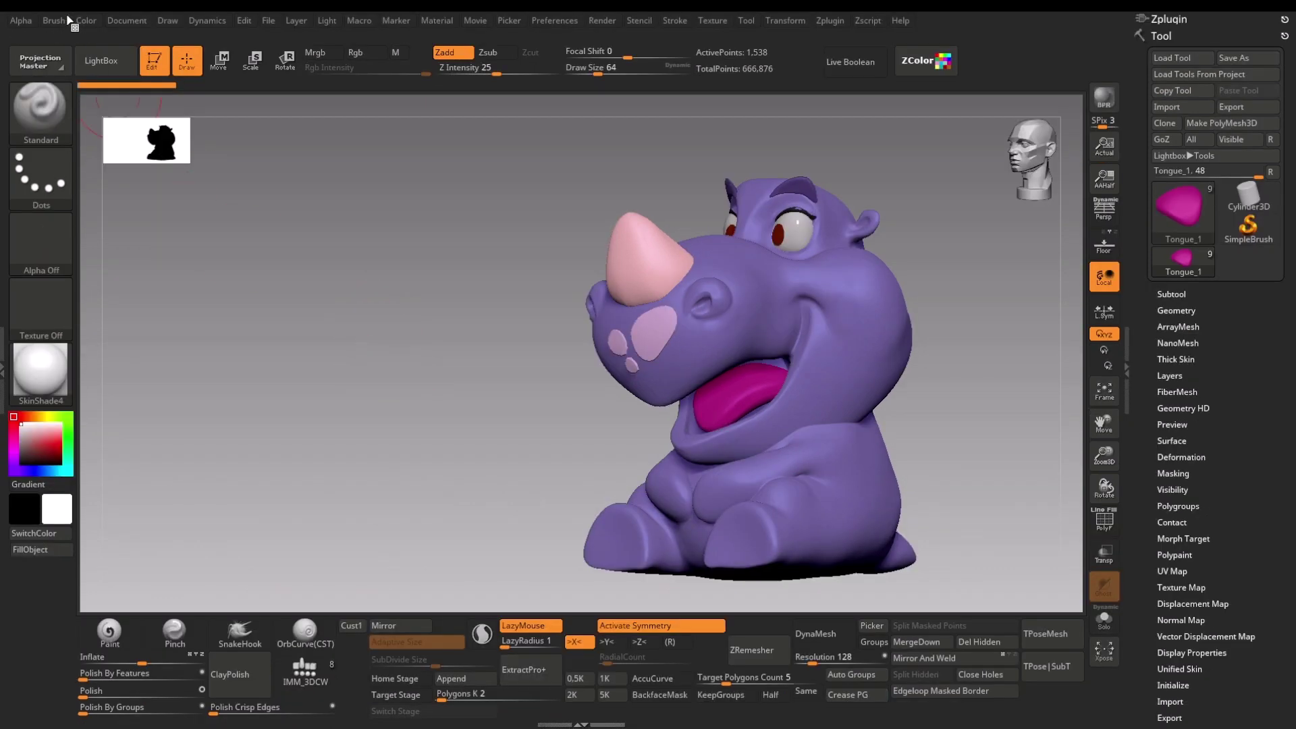
# Step: Enable BackfaceMask under Brush > Auto Masking and turn the rhino head to a side view
pyautogui.click(68, 22)
pyautogui.click(169, 508)
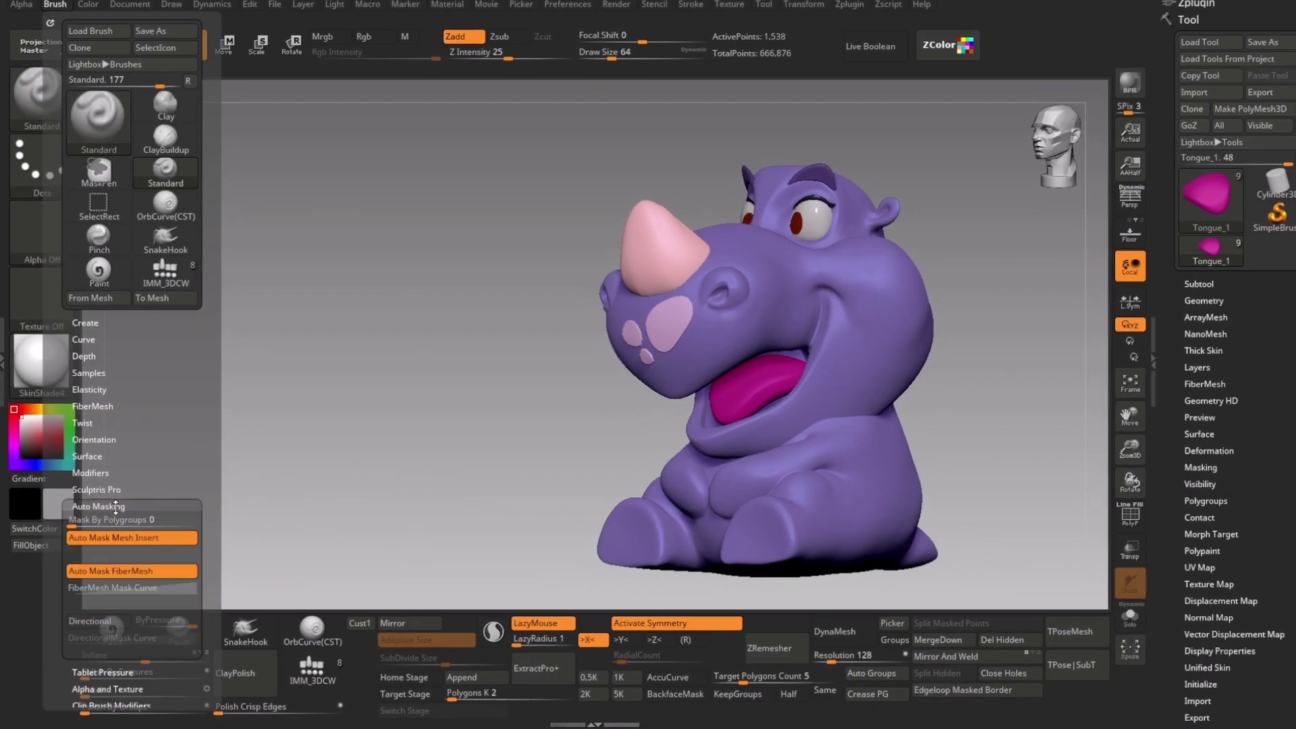
pyautogui.scroll(-5, 260, 397)
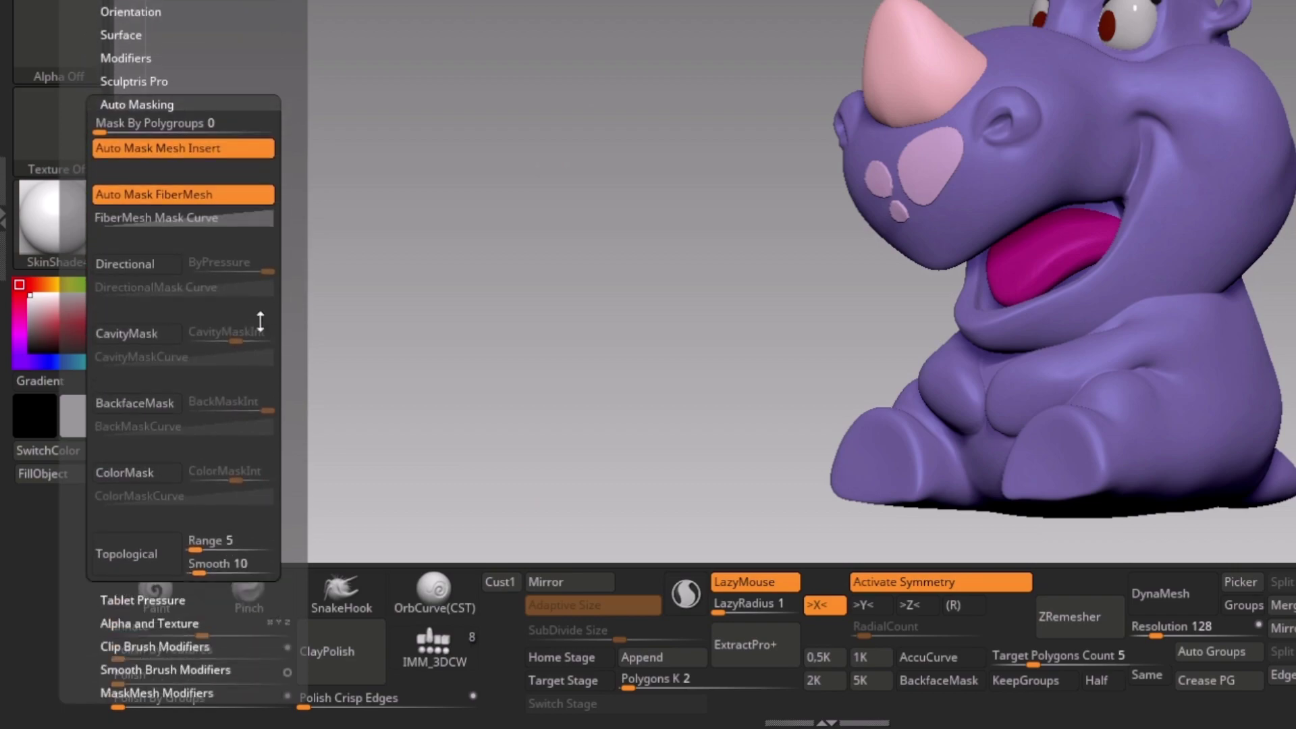
pyautogui.click(142, 405)
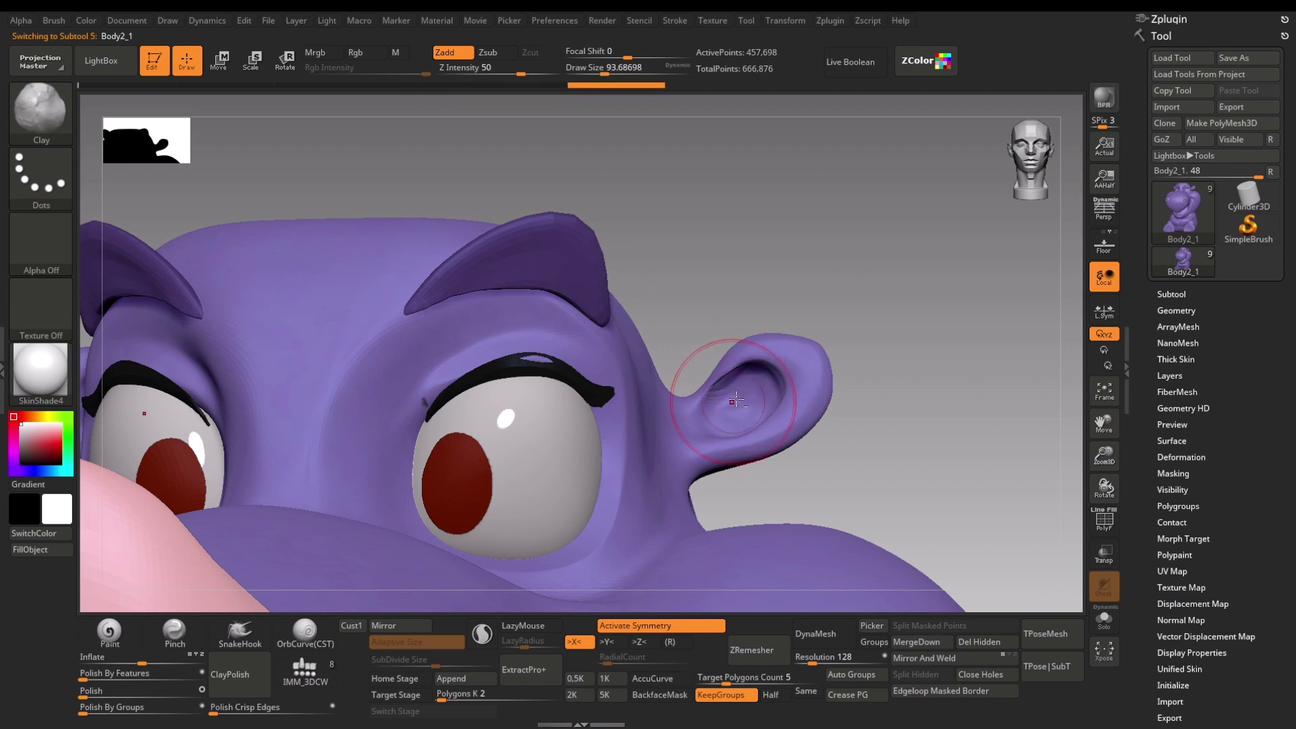
pyautogui.moveTo(782, 393); pyautogui.dragTo(822, 446, button='right')
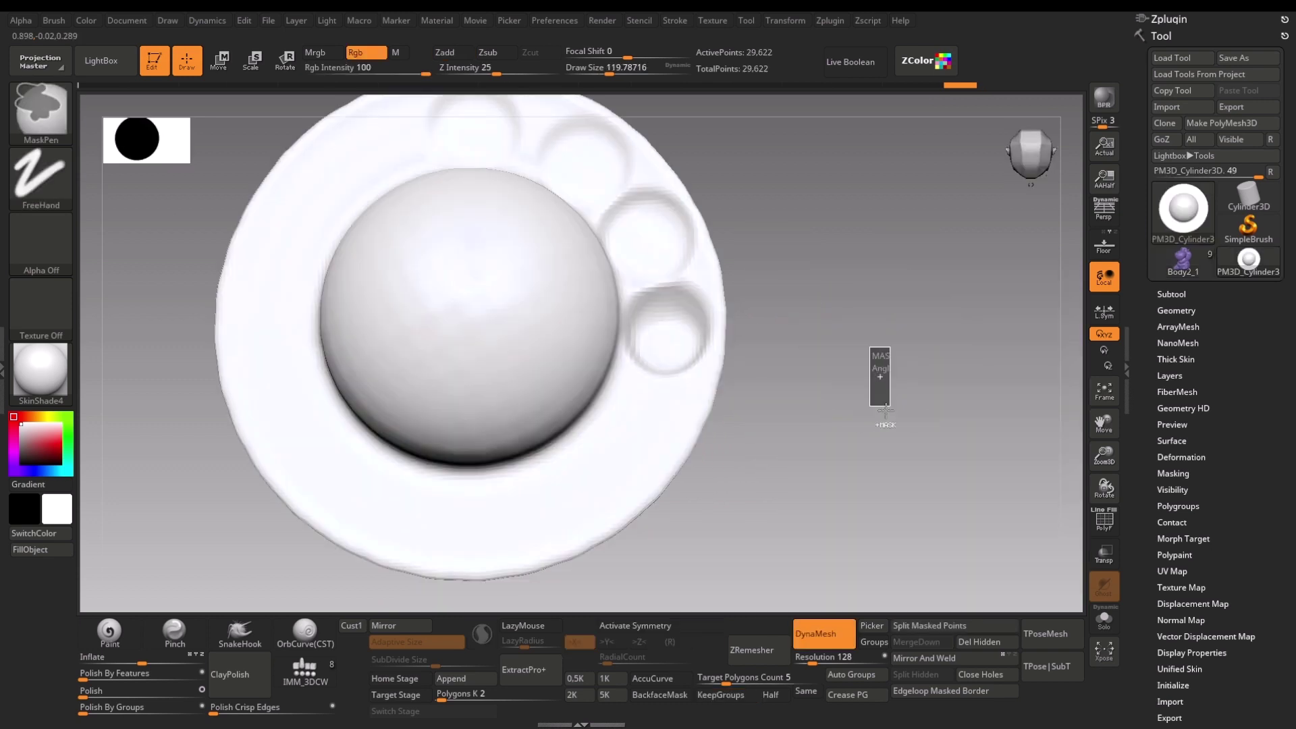
# Step: Rotate the disc-and-dome model from a front view down to a low grazing side angle
pyautogui.moveTo(863, 411); pyautogui.dragTo(780, 413, button='right')
pyautogui.moveTo(481, 465); pyautogui.dragTo(240, 540, button='right')
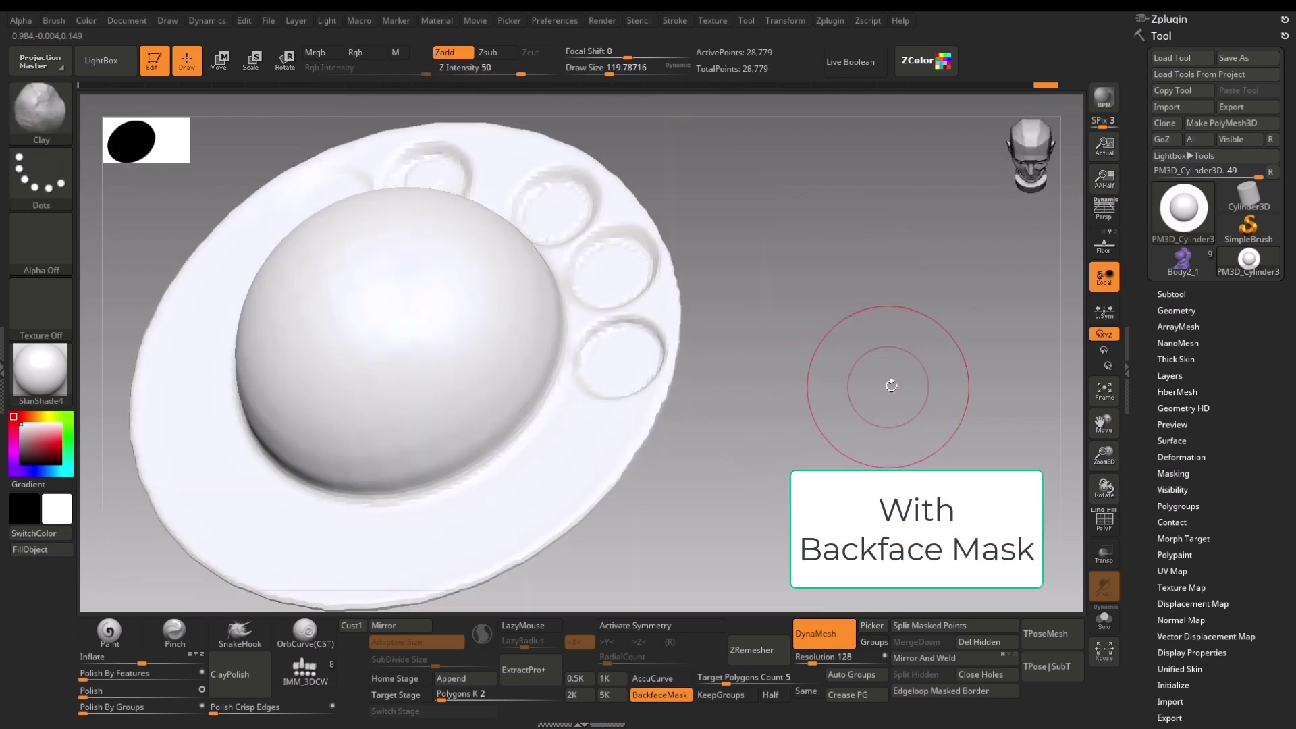
pyautogui.moveTo(891, 386)
pyautogui.mouseDown(button='right')
pyautogui.moveTo(837, 365)
pyautogui.moveTo(798, 327)
pyautogui.moveTo(891, 418)
pyautogui.mouseUp(button='right')
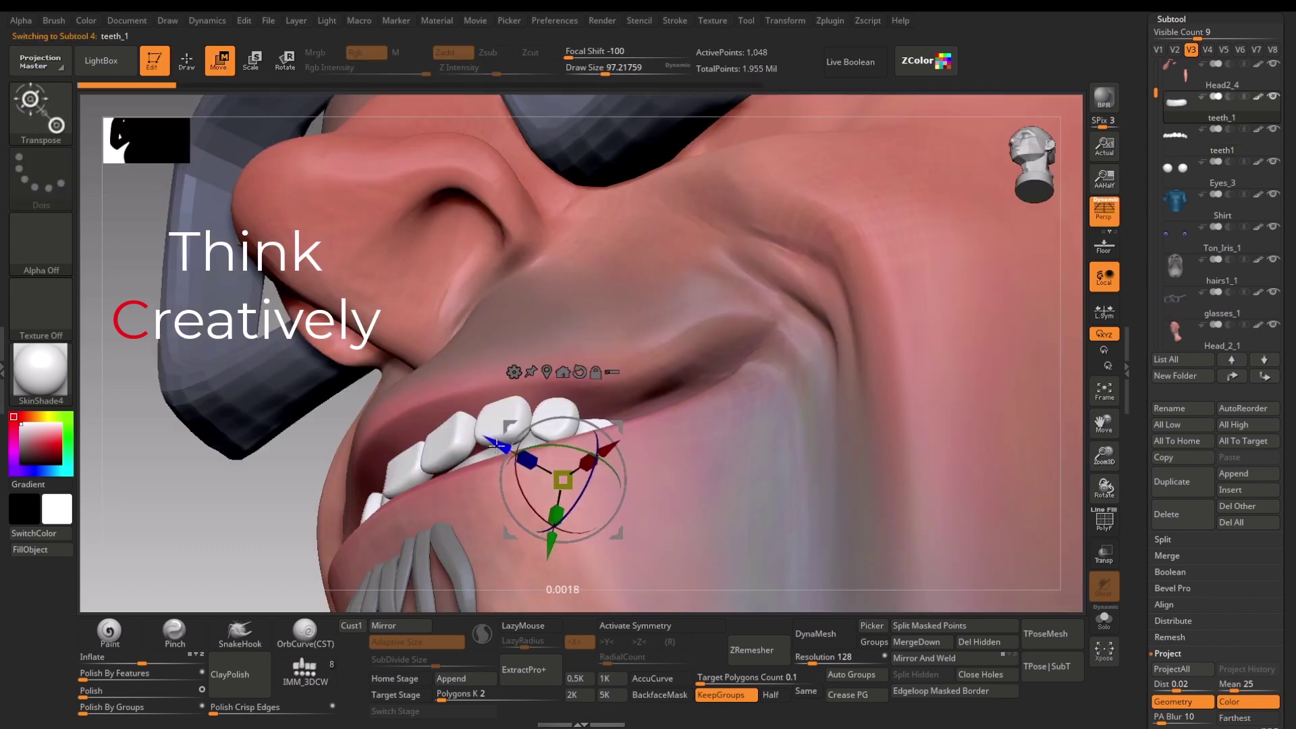
# Step: Shift the teeth piece up and left, then check the teeth from the front and below
pyautogui.moveTo(489, 451); pyautogui.dragTo(470, 441)
pyautogui.moveTo(471, 441); pyautogui.dragTo(298, 539, button='right')
pyautogui.moveTo(433, 584); pyautogui.dragTo(445, 513, button='right')
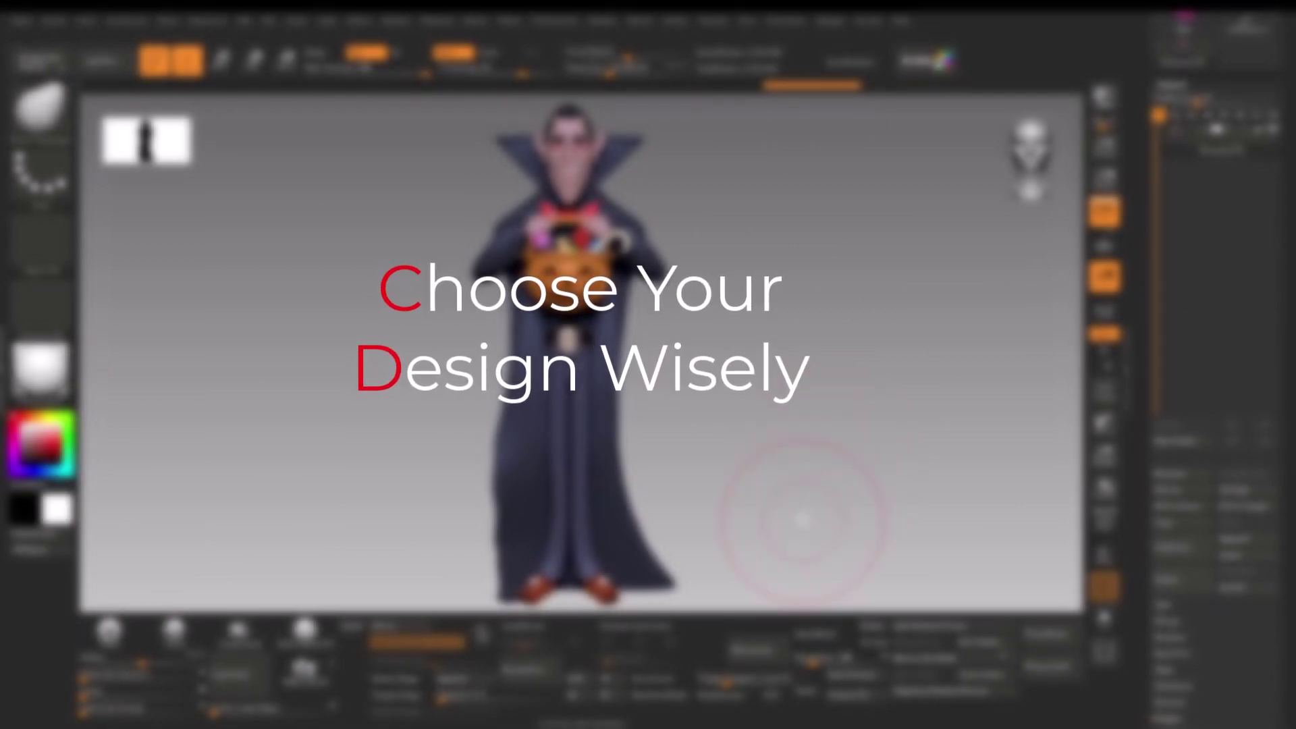
# Step: Orbit the vampire holding the pumpkin to a side view, then a rear three-quarter view
pyautogui.moveTo(802, 520)
pyautogui.mouseDown(button='right')
pyautogui.moveTo(885, 500)
pyautogui.moveTo(778, 492)
pyautogui.mouseUp(button='right')
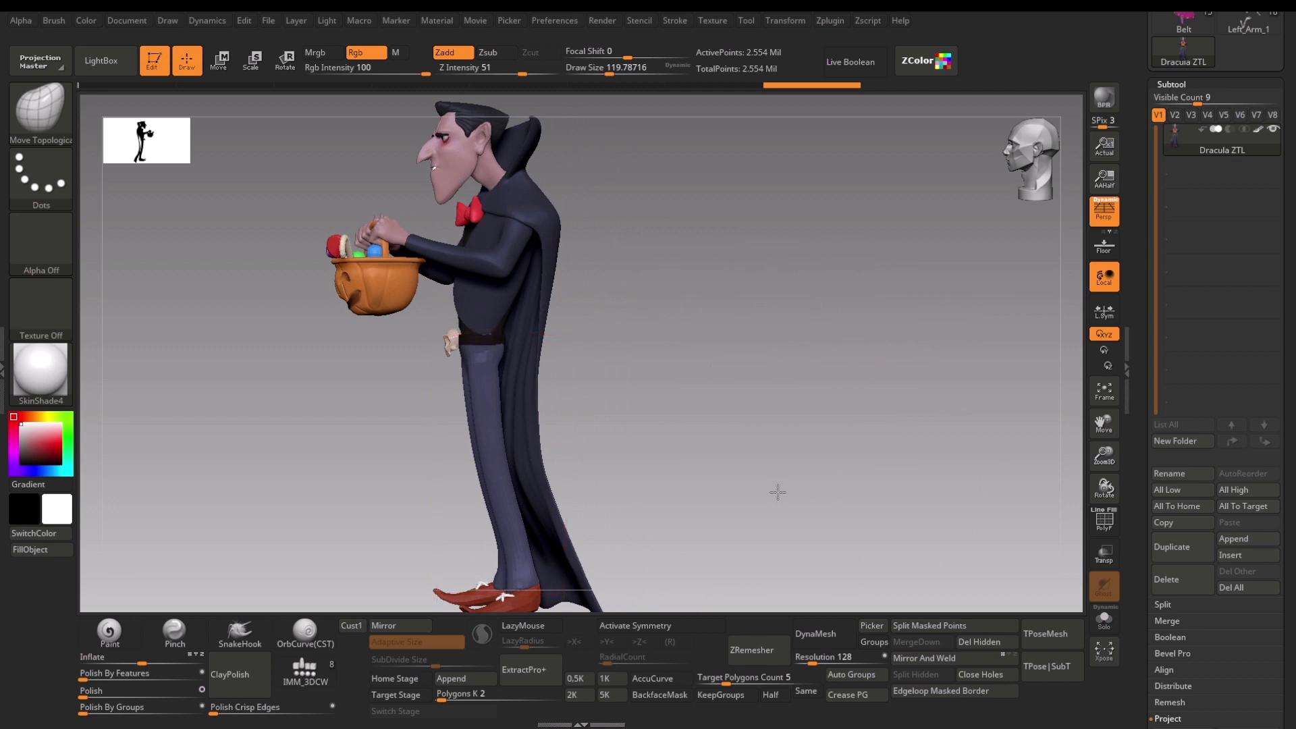
pyautogui.moveTo(778, 492); pyautogui.dragTo(610, 509, button='right')
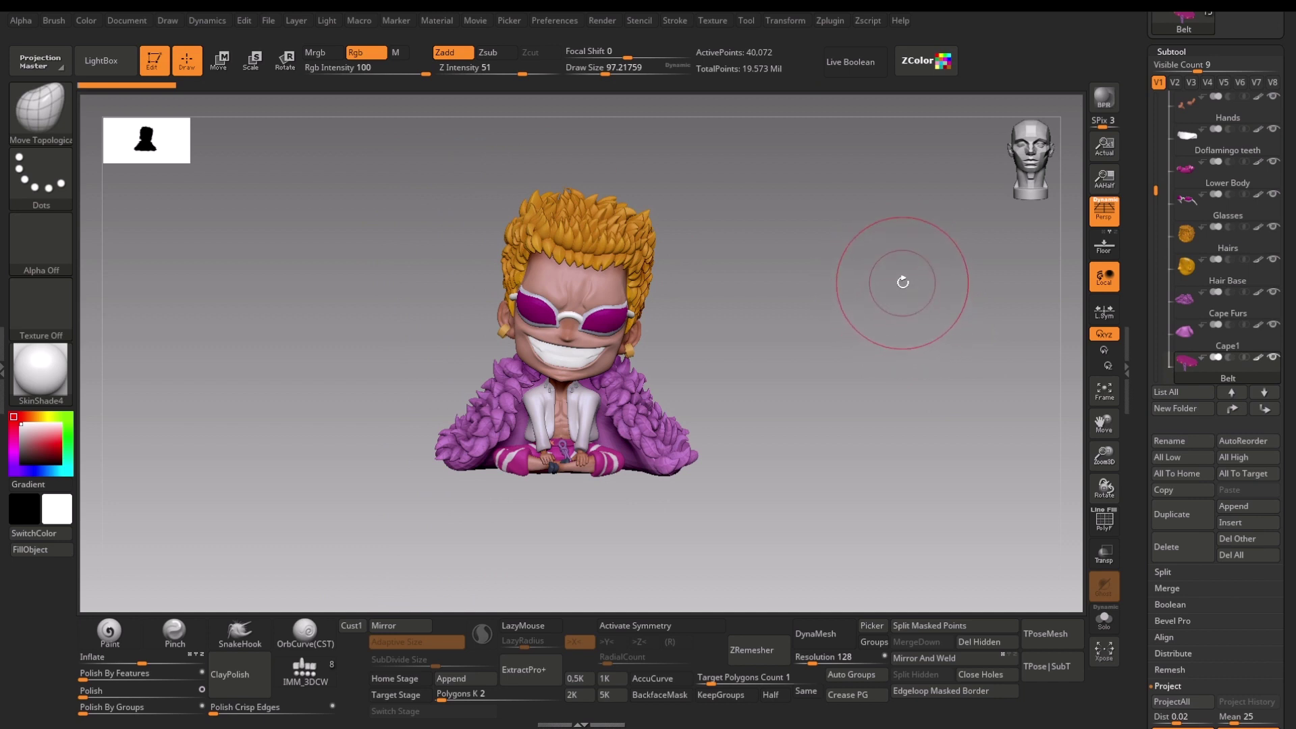
# Step: Zoom in on the Doflamingo figure and tilt it slightly to inspect the details
pyautogui.moveTo(902, 283); pyautogui.dragTo(917, 330, button='right')
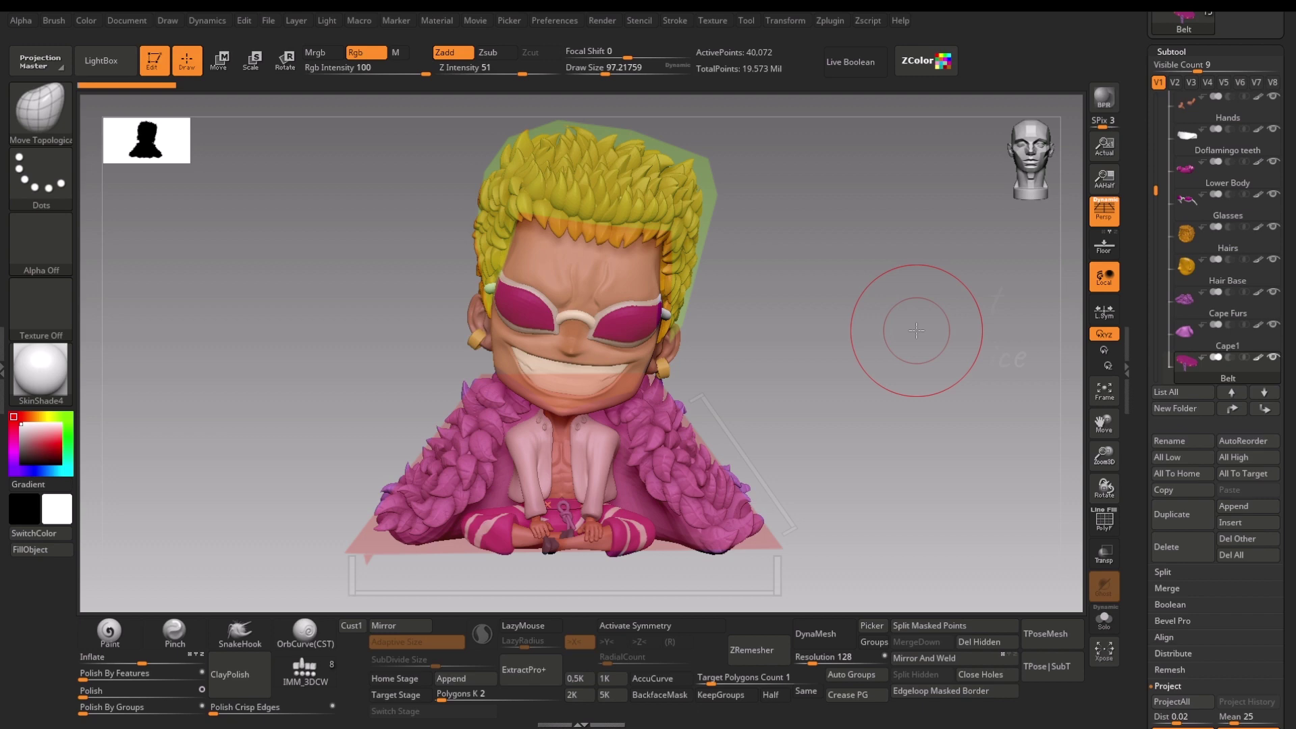
pyautogui.moveTo(917, 331)
pyautogui.mouseDown()
pyautogui.moveTo(916, 359)
pyautogui.moveTo(900, 364)
pyautogui.moveTo(960, 392)
pyautogui.moveTo(934, 394)
pyautogui.moveTo(1095, 381)
pyautogui.moveTo(992, 380)
pyautogui.moveTo(1004, 381)
pyautogui.mouseUp()
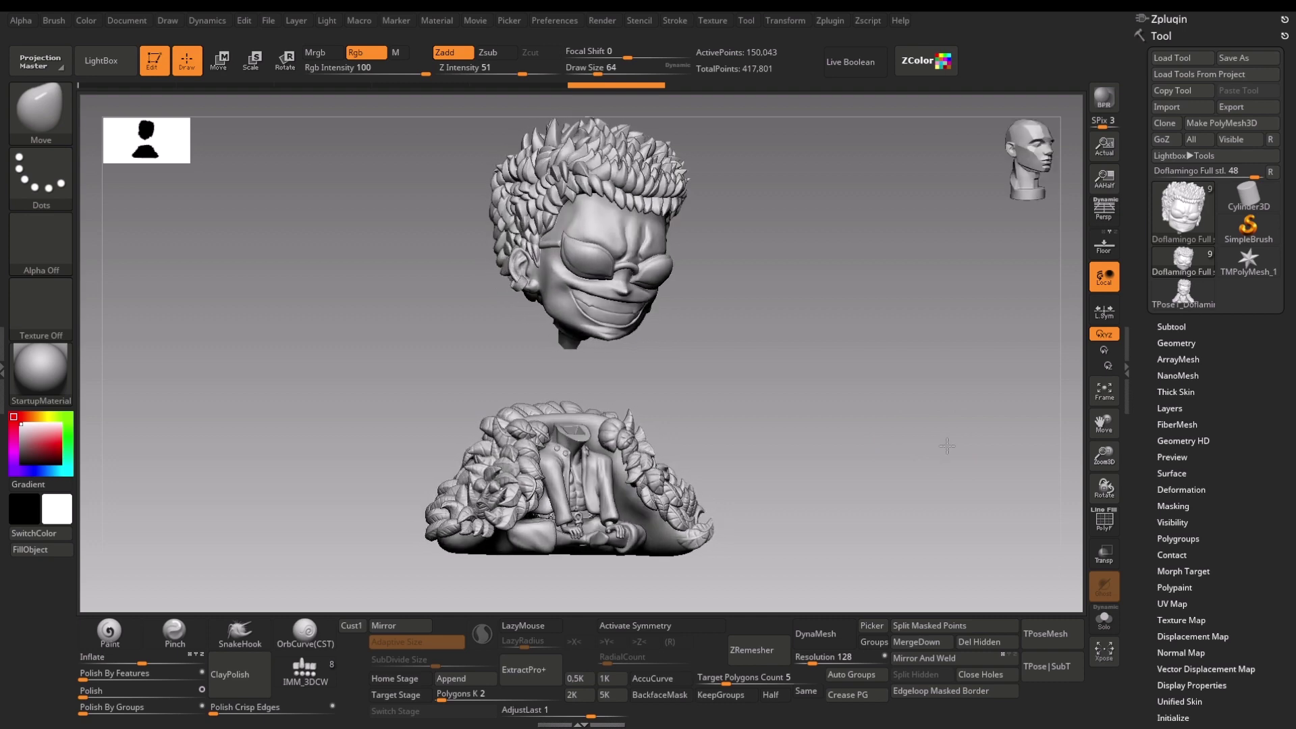
# Step: Turn the split model to a three-quarter view and lower the selected part straight down
pyautogui.moveTo(947, 446); pyautogui.dragTo(1163, 457)
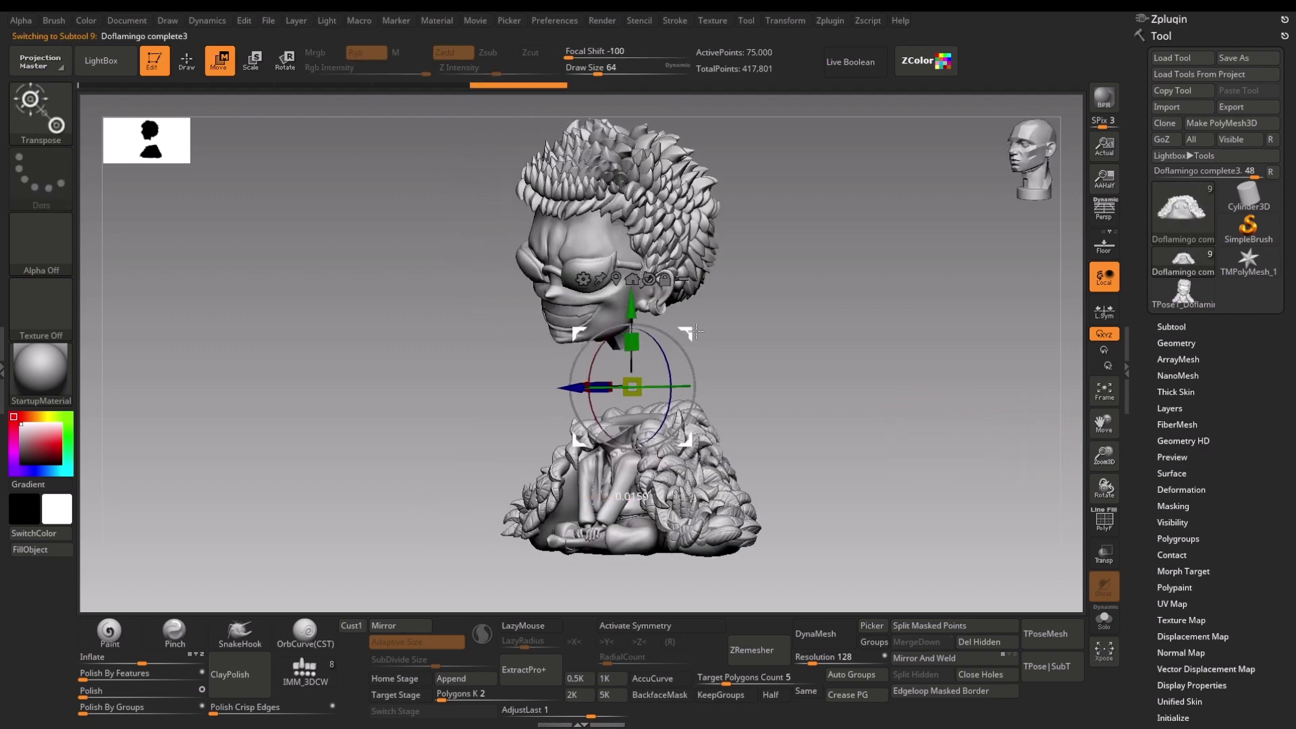
pyautogui.moveTo(749, 513); pyautogui.dragTo(728, 529)
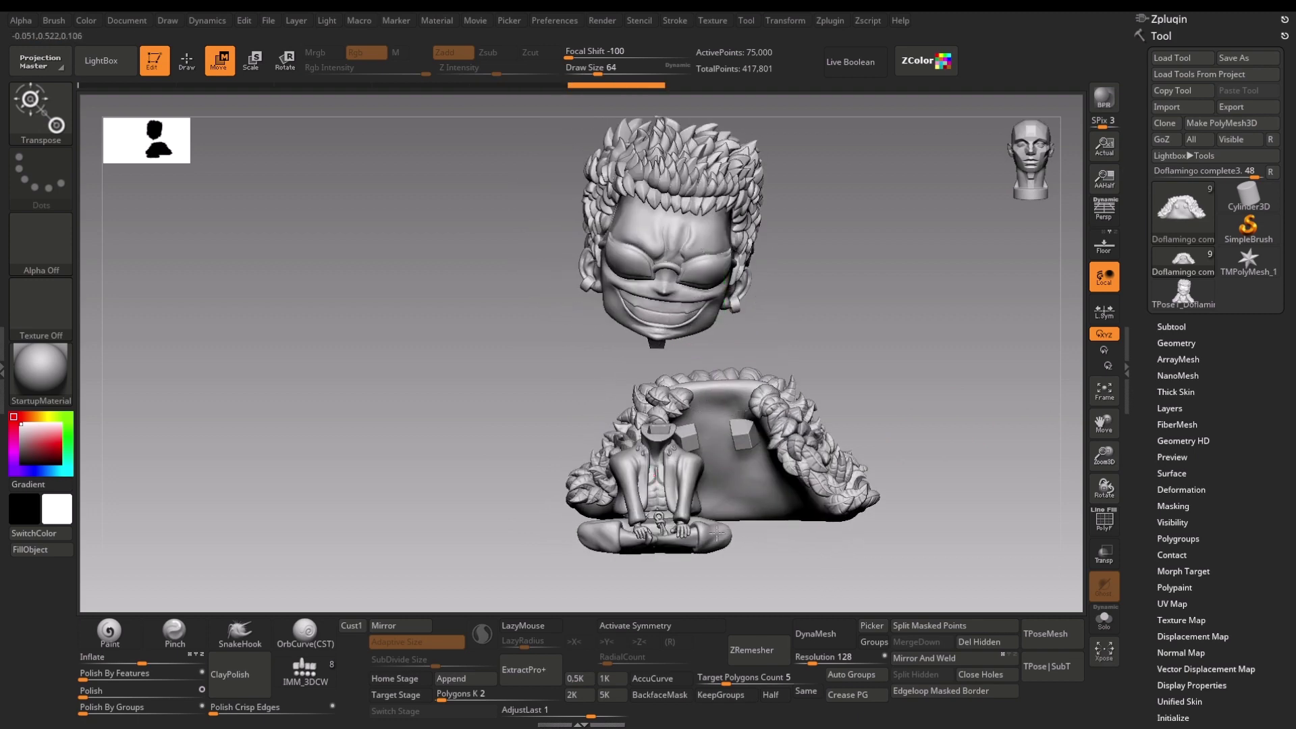
pyautogui.press('q')
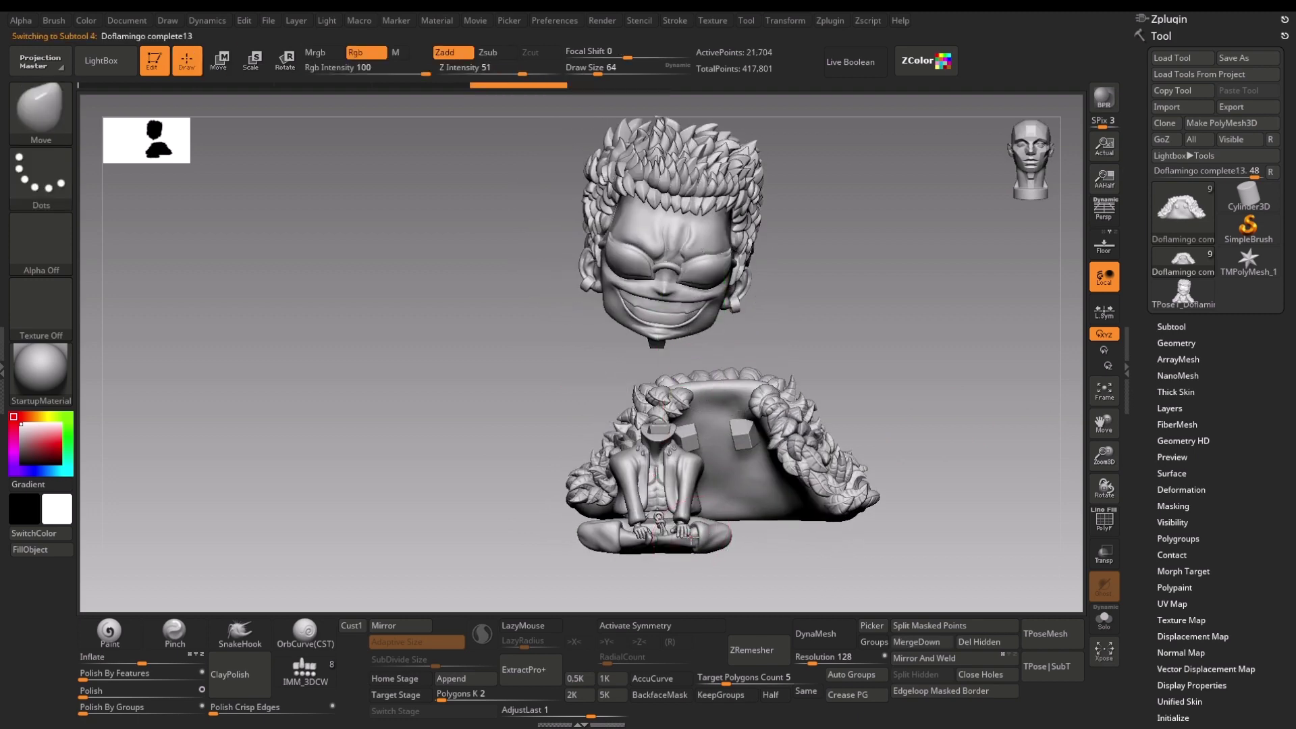
pyautogui.press('w')
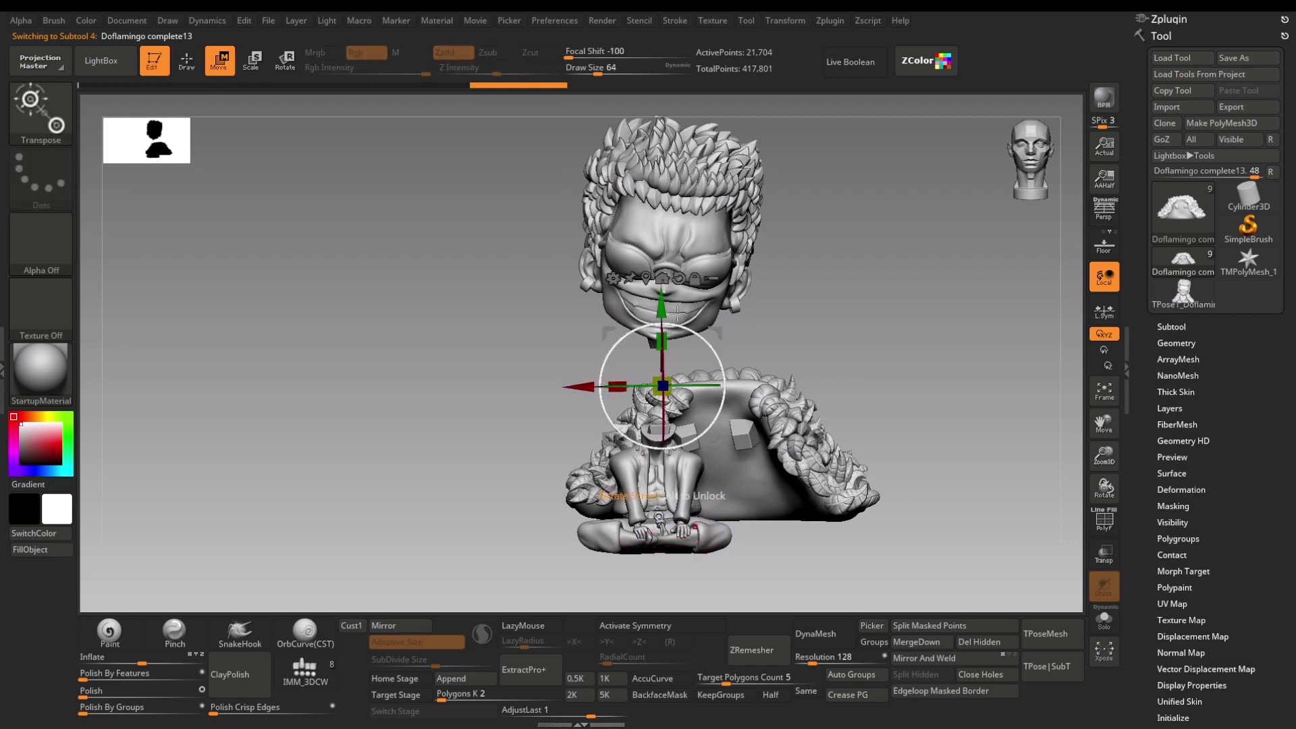
pyautogui.moveTo(675, 312); pyautogui.dragTo(667, 357)
# Step: Move the arm piece down and left, then select the legs part
pyautogui.moveTo(774, 549); pyautogui.dragTo(733, 352)
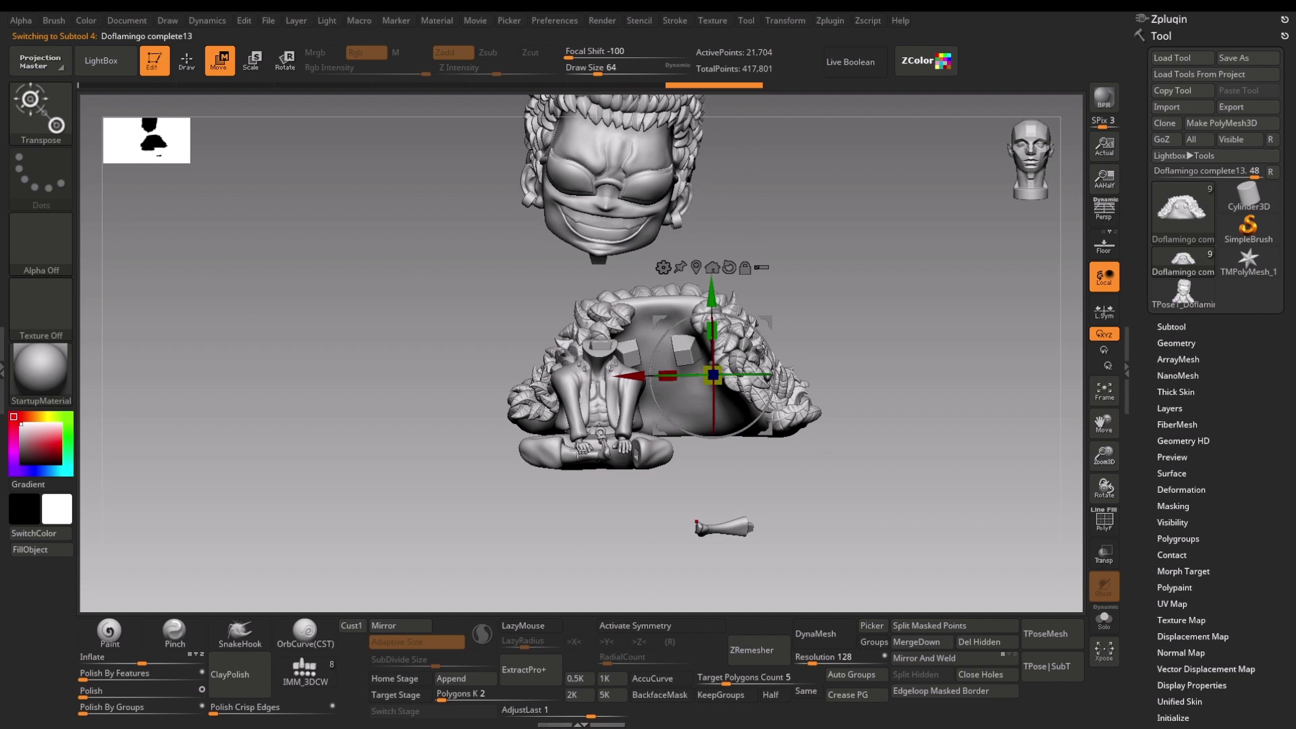
pyautogui.press('q')
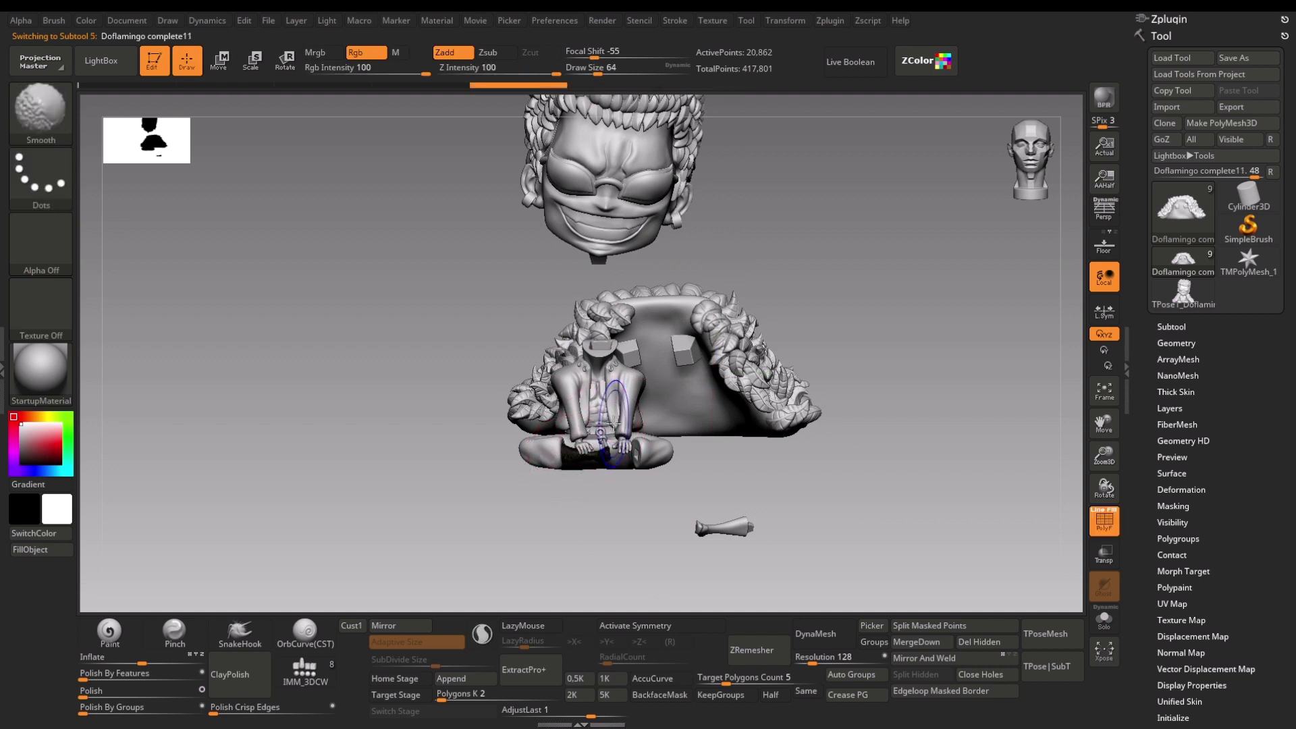
pyautogui.press('w')
pyautogui.moveTo(664, 256); pyautogui.dragTo(572, 350)
pyautogui.click(662, 454)
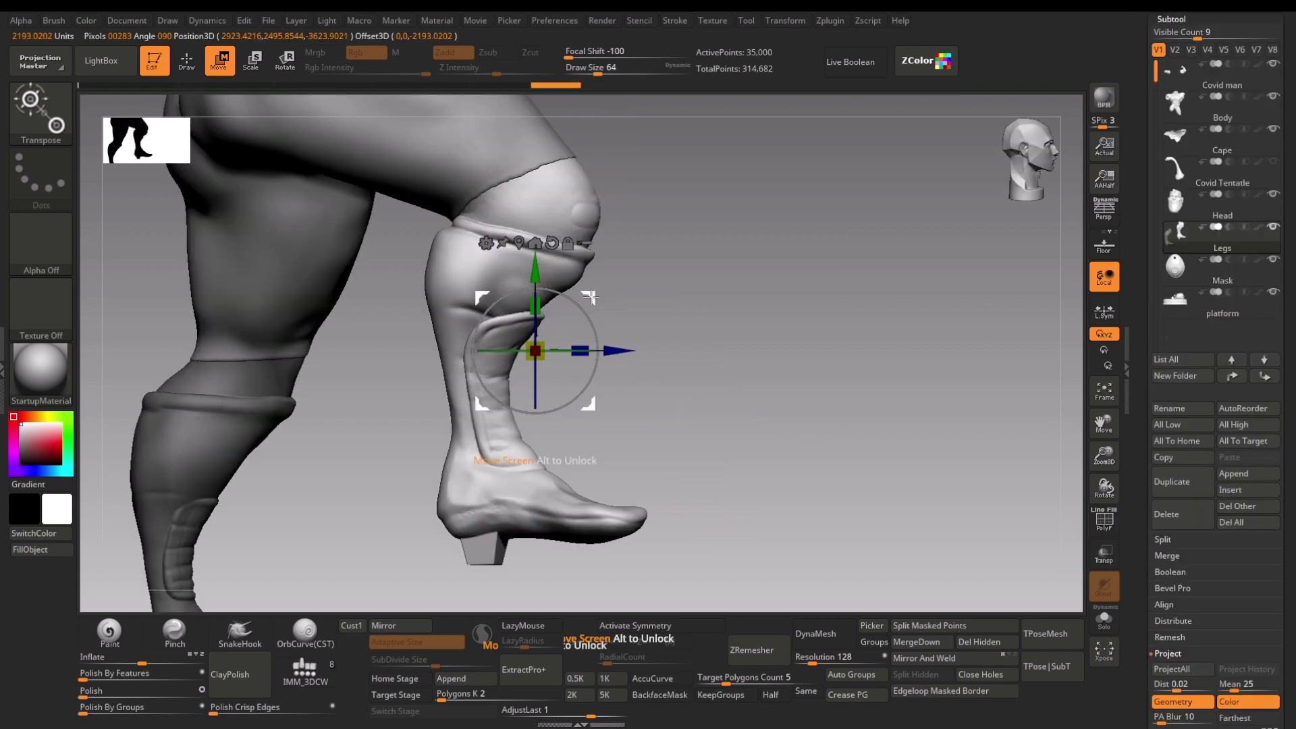
# Step: Shift the boot piece down-right, then rotate it and nudge it down-left
pyautogui.moveTo(590, 297); pyautogui.dragTo(694, 372)
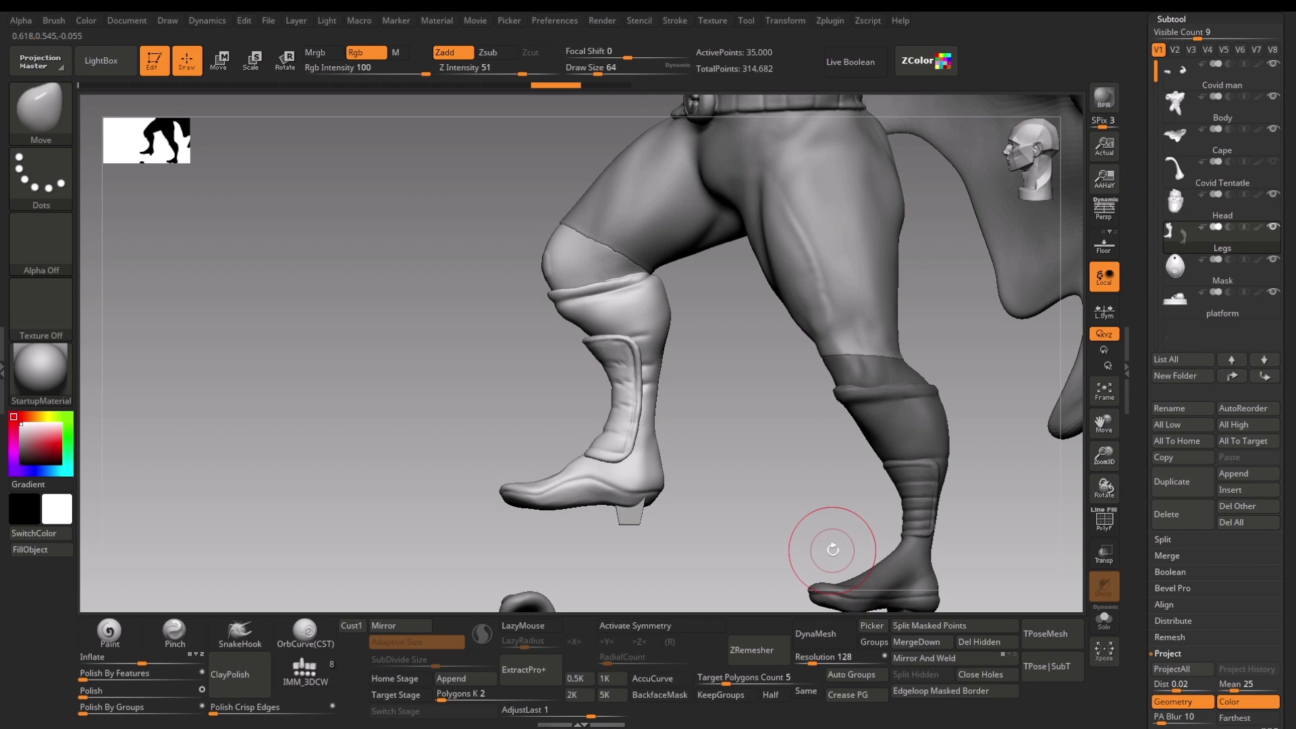
pyautogui.press('w')
pyautogui.moveTo(570, 338); pyautogui.dragTo(578, 356)
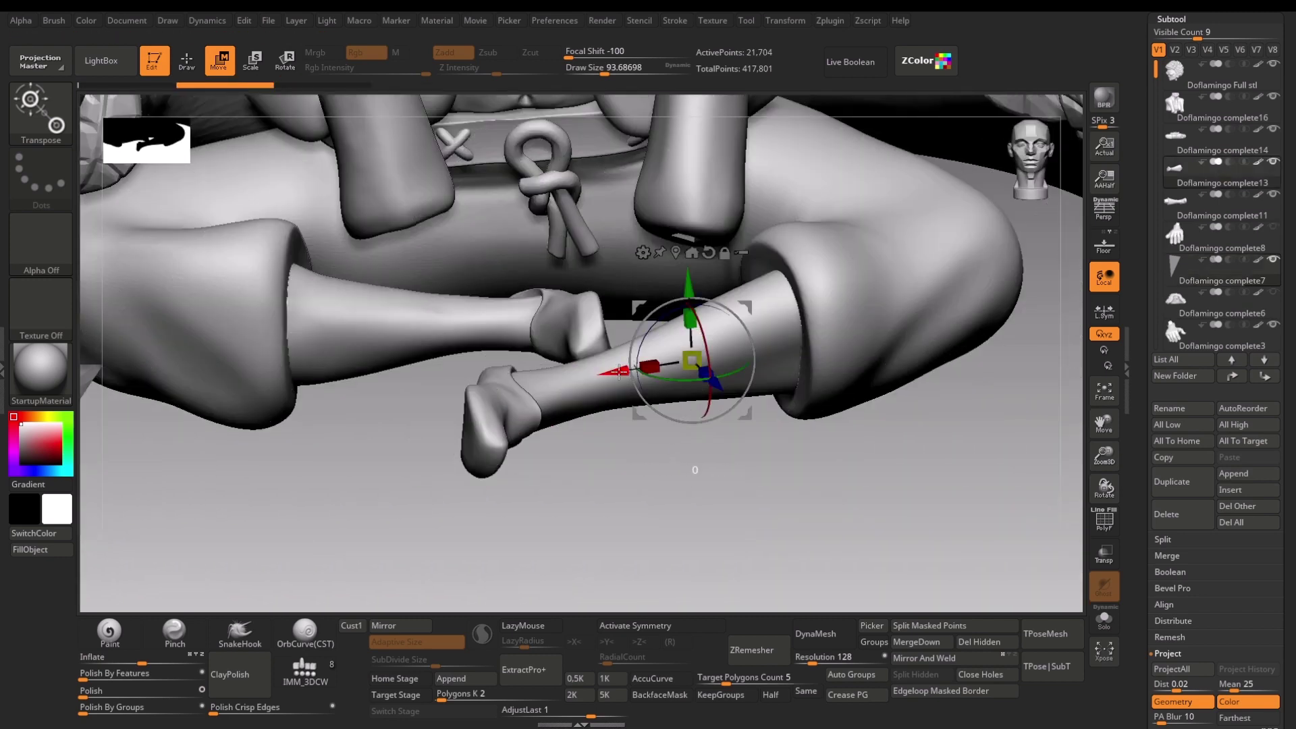
# Step: Slide the cut leg piece sideways along the red axis, then orbit to inspect the split
pyautogui.moveTo(616, 371); pyautogui.dragTo(536, 382)
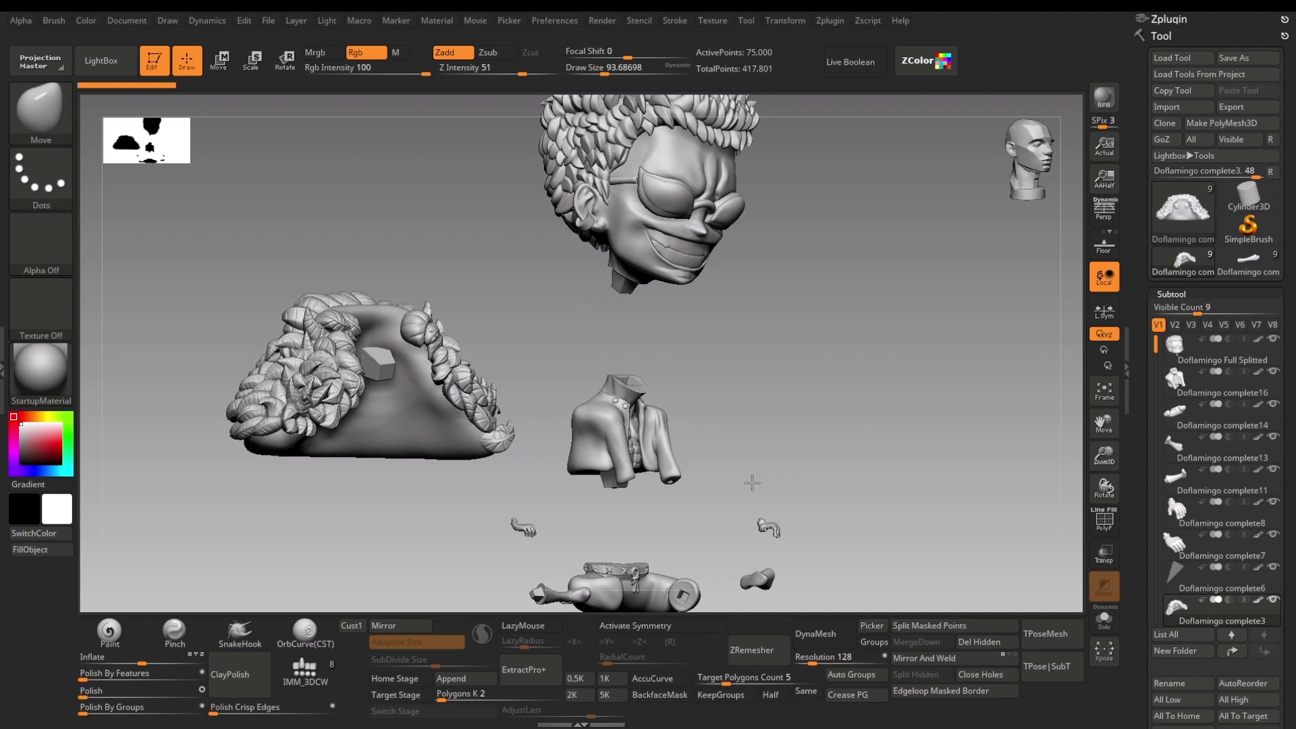
pyautogui.moveTo(708, 479); pyautogui.dragTo(706, 480)
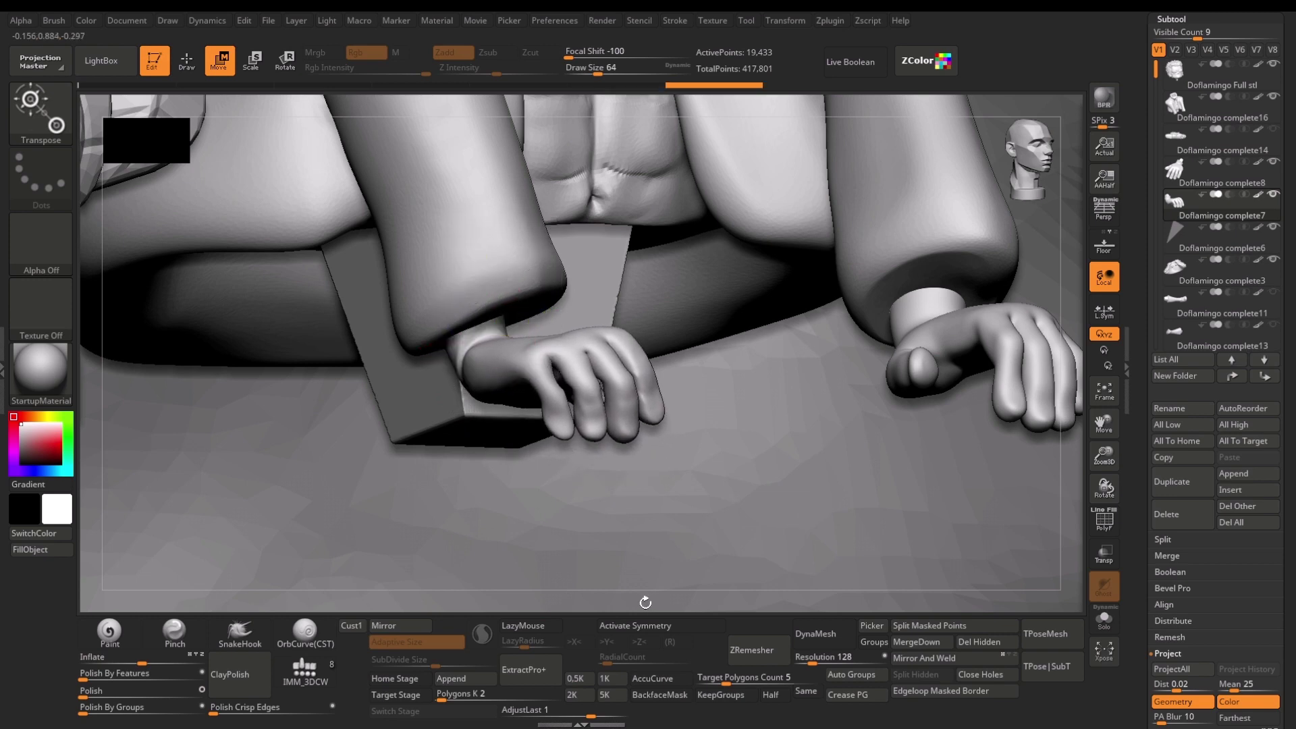
pyautogui.moveTo(646, 602); pyautogui.dragTo(623, 568)
pyautogui.scroll(-5, 551, 428)
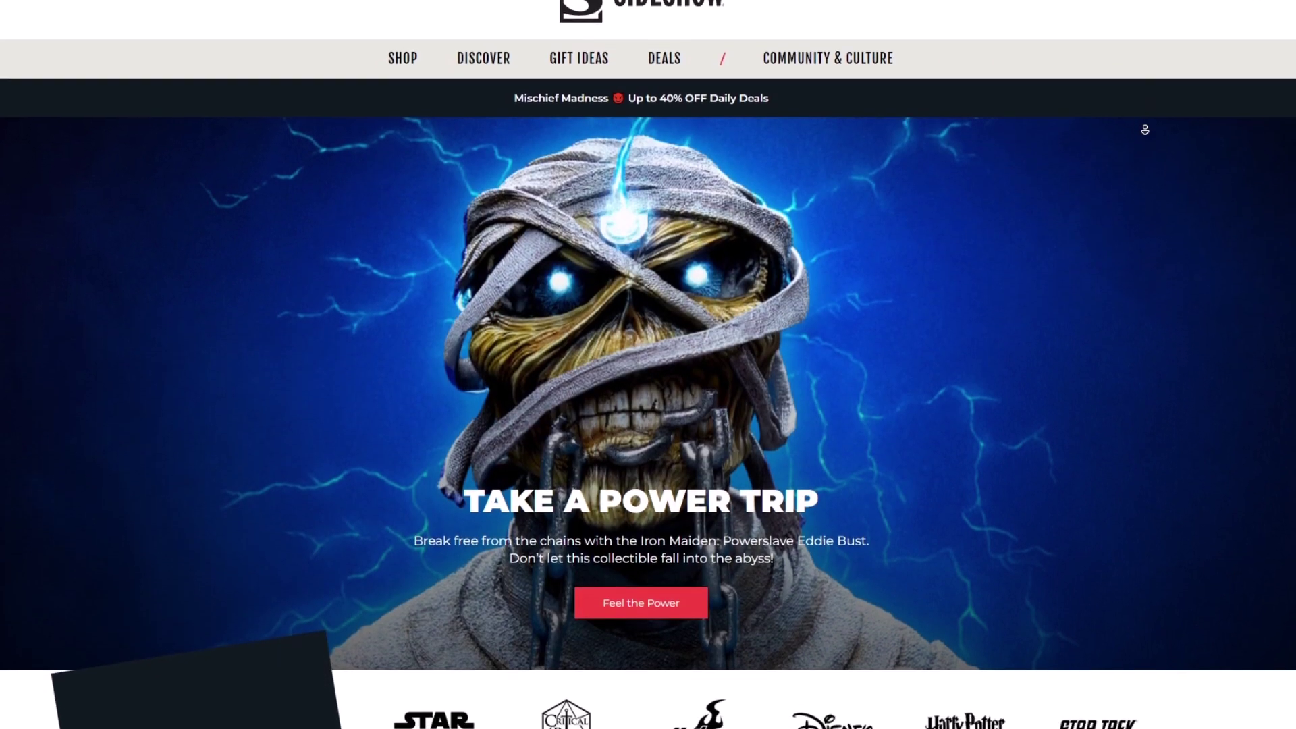
# Step: Scroll the Sideshow homepage down to the All Your Favorite Brands and Collect It All sections
pyautogui.scroll(-5, 1145, 129)
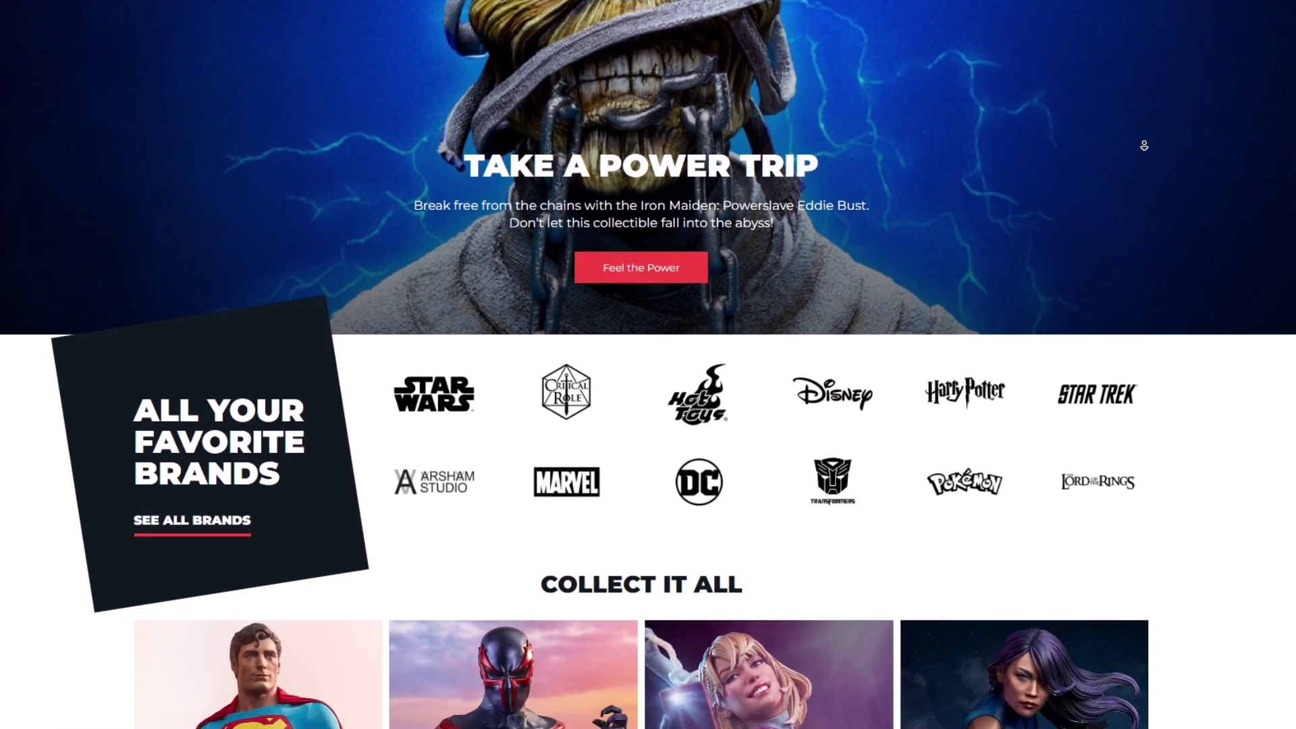
pyautogui.scroll(-5, 1144, 145)
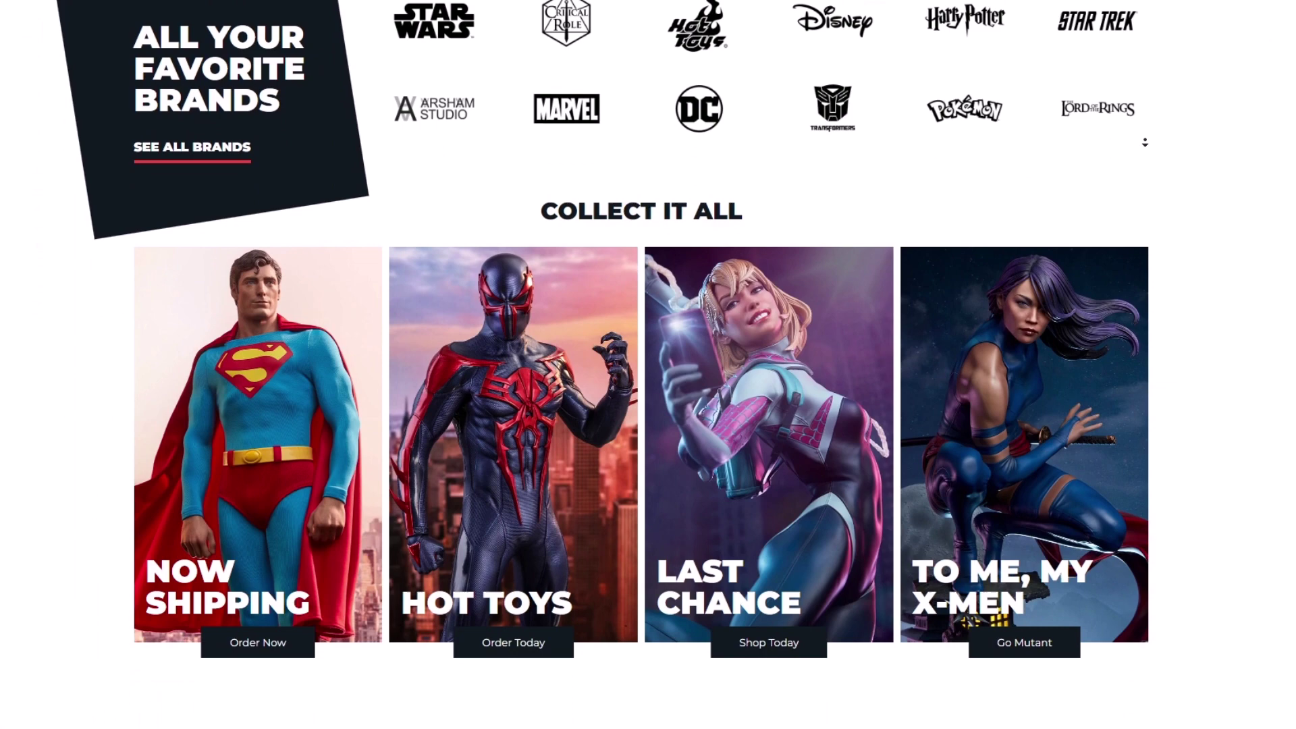
pyautogui.scroll(-1, 1145, 142)
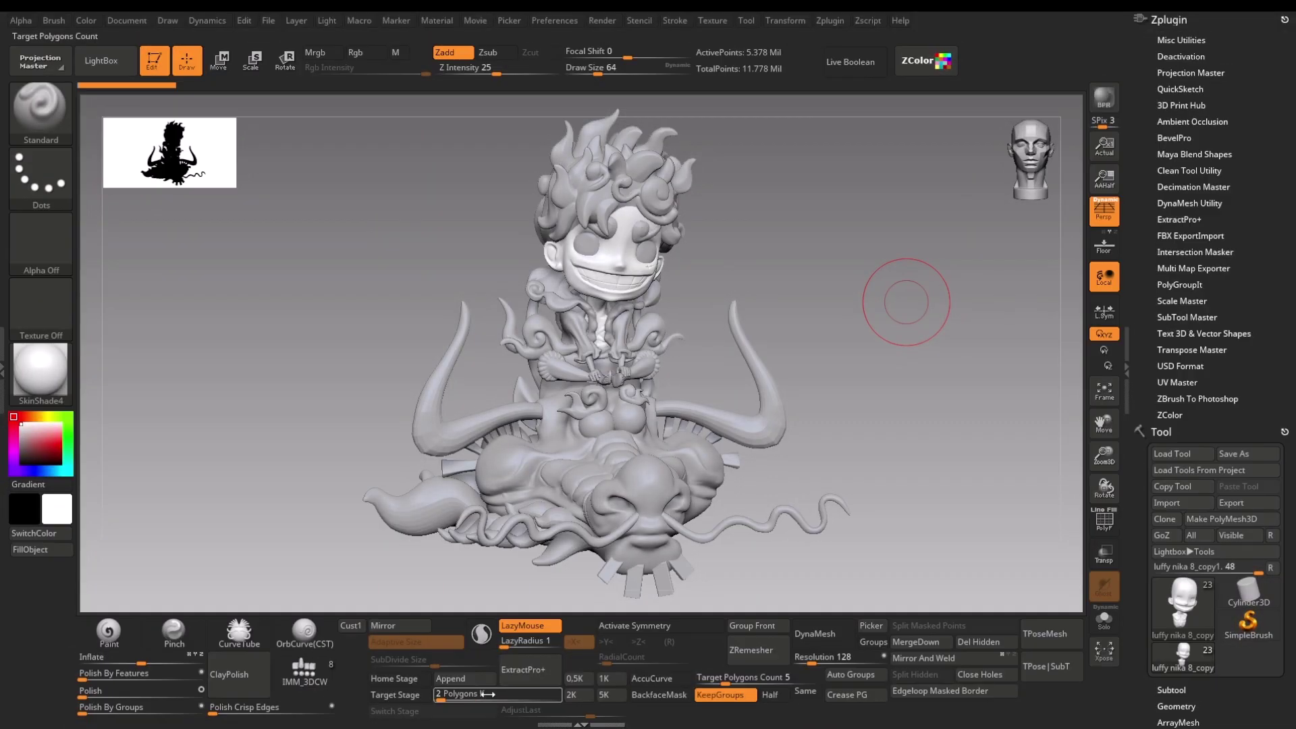
# Step: Orbit around the cube and turn on the polygon wireframe
pyautogui.moveTo(906, 298); pyautogui.dragTo(939, 349)
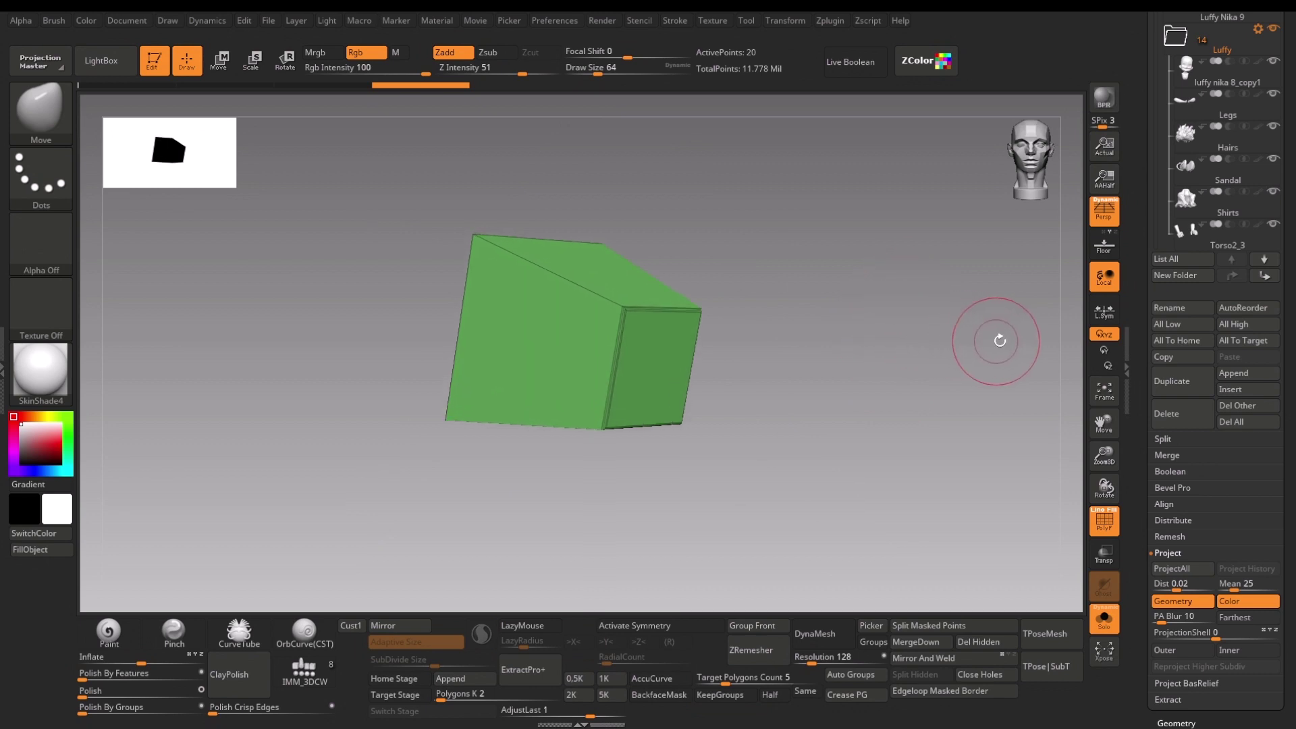
pyautogui.moveTo(1006, 347); pyautogui.dragTo(1045, 507)
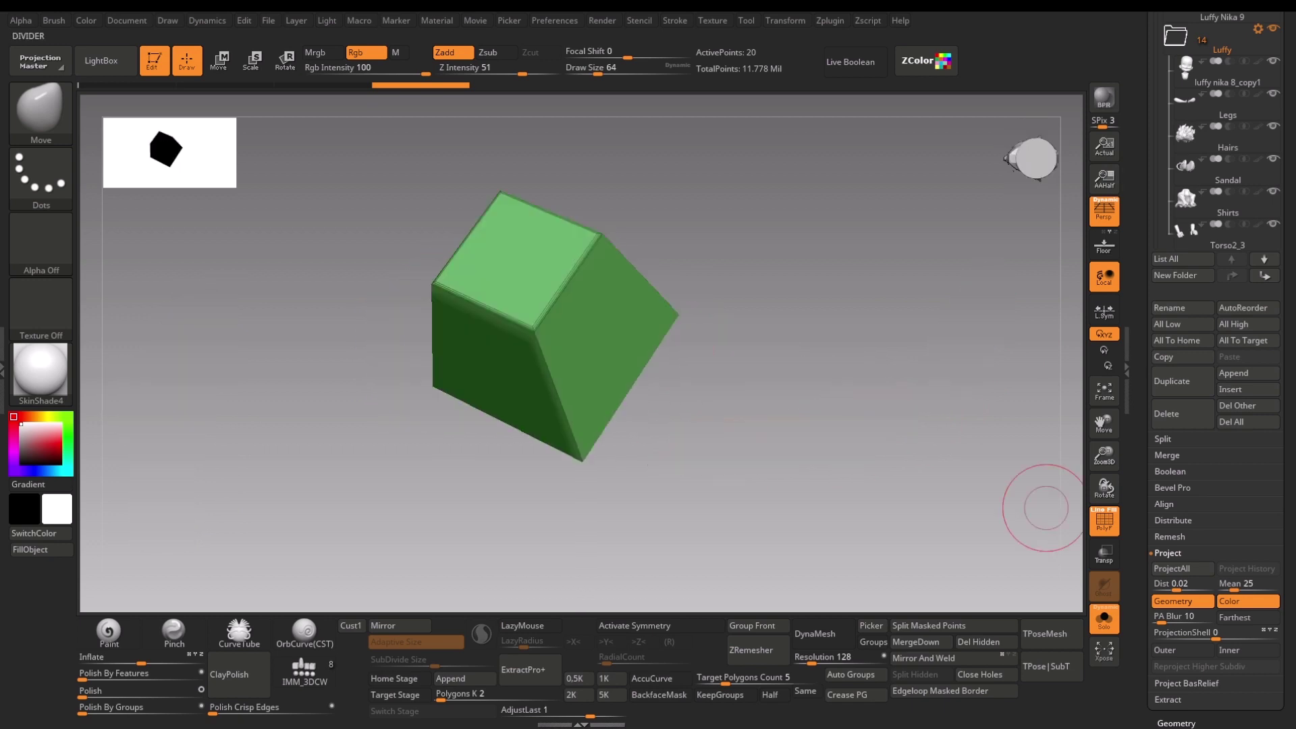
pyautogui.moveTo(806, 385); pyautogui.dragTo(890, 411)
pyautogui.moveTo(908, 348); pyautogui.dragTo(899, 447)
pyautogui.moveTo(913, 392); pyautogui.dragTo(875, 414)
pyautogui.moveTo(841, 327); pyautogui.dragTo(862, 356)
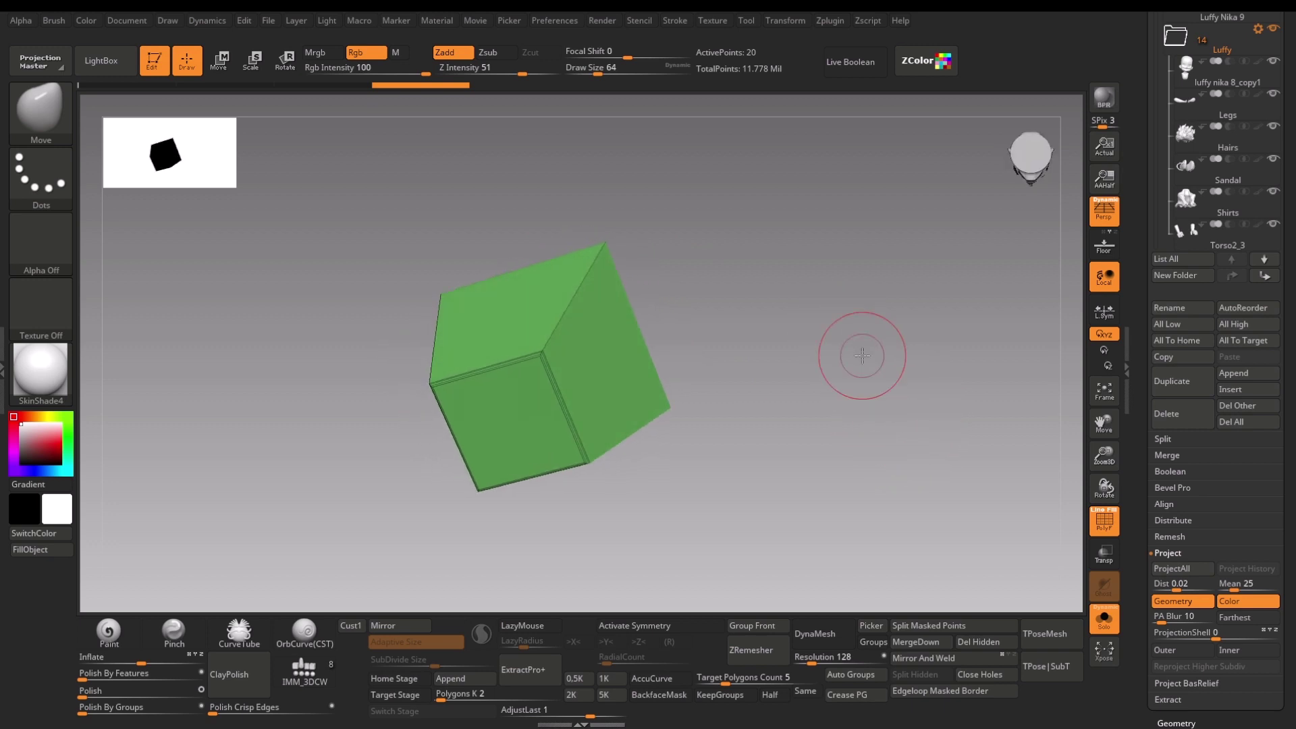
pyautogui.moveTo(896, 411)
pyautogui.mouseDown()
pyautogui.moveTo(885, 378)
pyautogui.moveTo(840, 375)
pyautogui.moveTo(815, 382)
pyautogui.moveTo(827, 401)
pyautogui.moveTo(769, 403)
pyautogui.mouseUp()
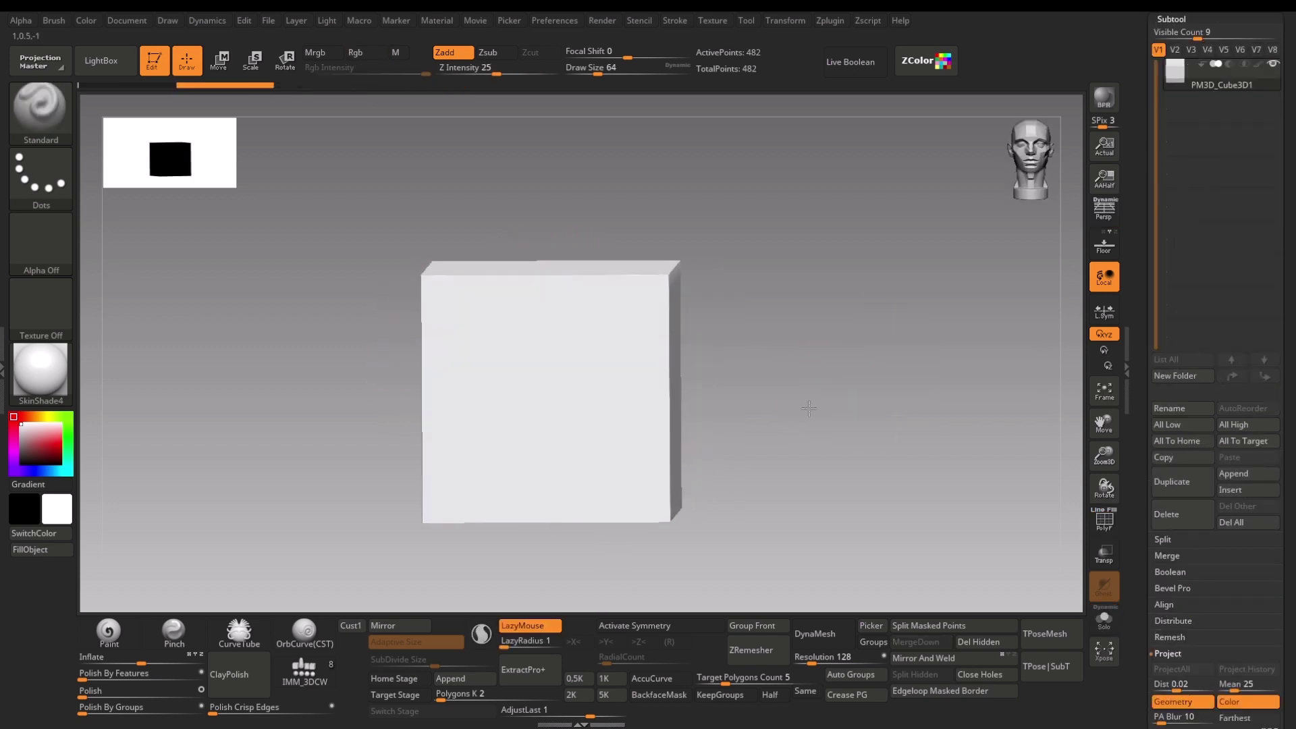
pyautogui.moveTo(808, 405)
pyautogui.mouseDown()
pyautogui.moveTo(954, 392)
pyautogui.moveTo(905, 350)
pyautogui.moveTo(909, 399)
pyautogui.mouseUp()
pyautogui.hotkey('shift', 'f')
pyautogui.moveTo(932, 492); pyautogui.dragTo(1043, 351)
# Step: Initialize a new QCube with X, Y and Z resolution all set to 1, framed on the canvas
pyautogui.click(1174, 556)
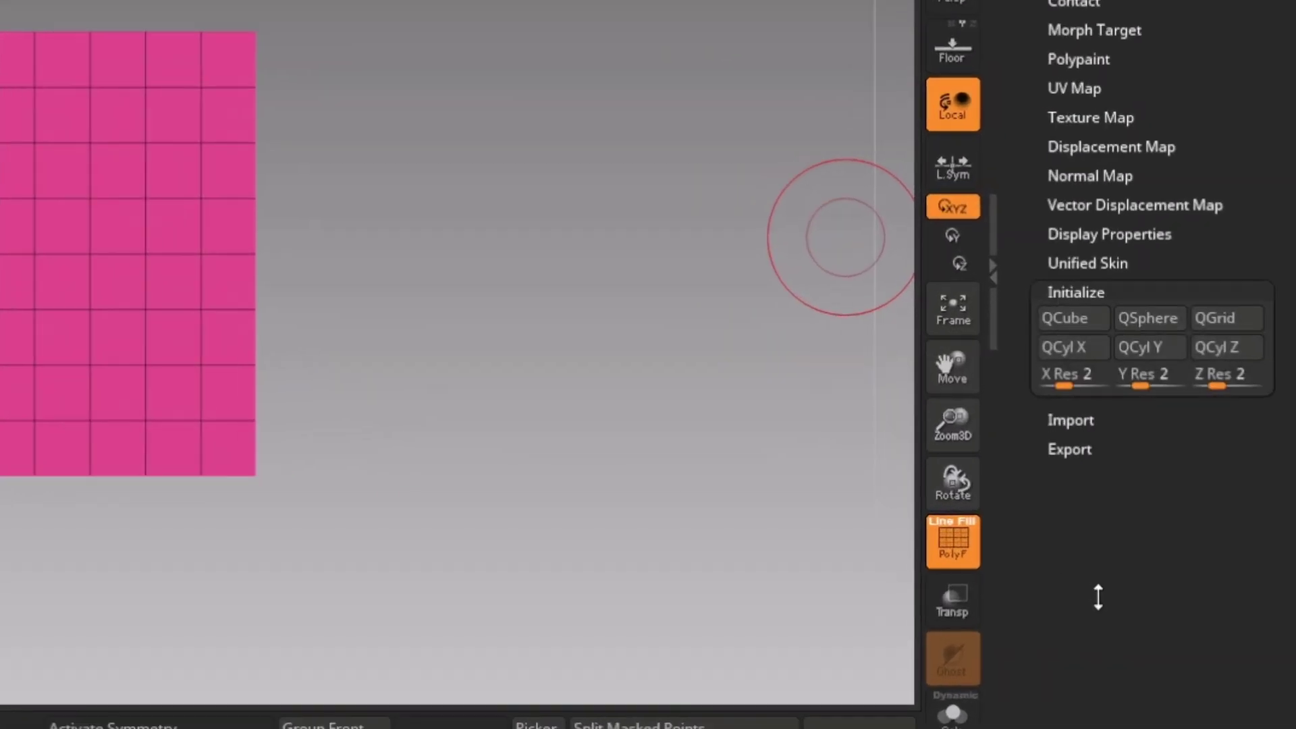
pyautogui.click(1057, 358)
pyautogui.write('1')
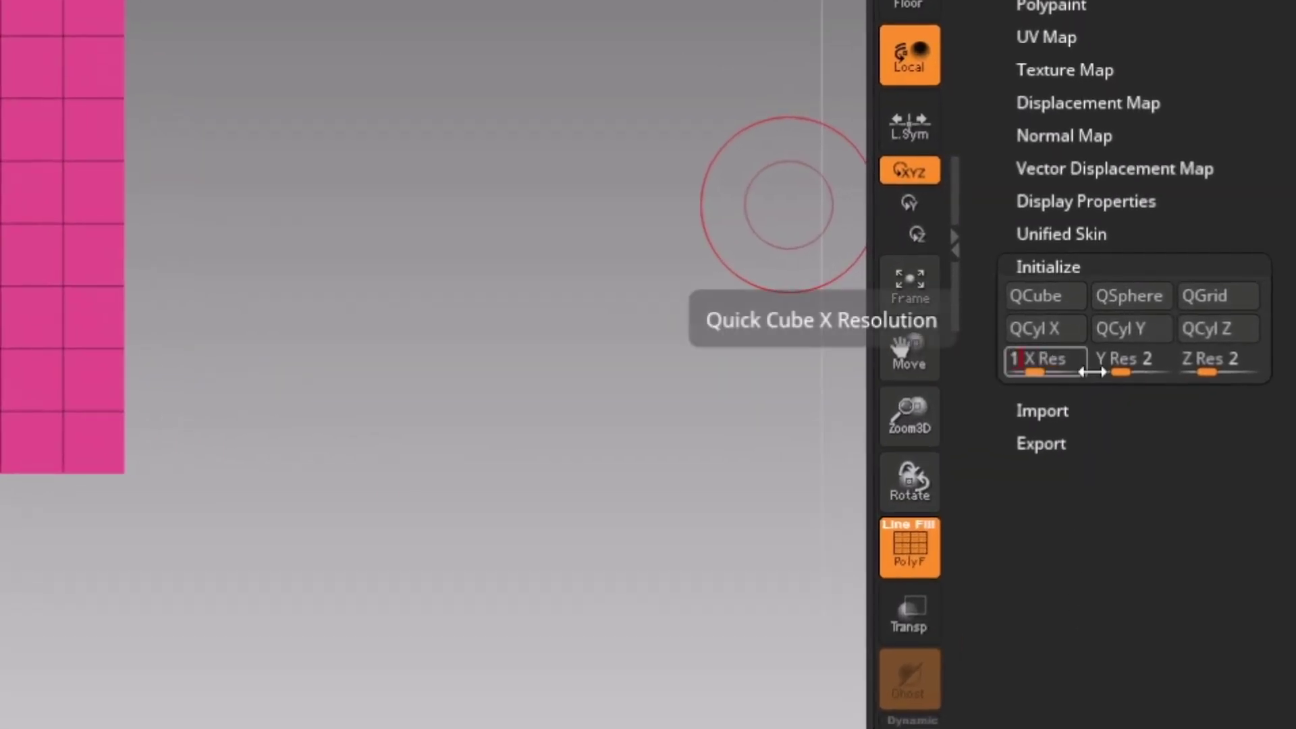
pyautogui.click(1130, 360)
pyautogui.write('1')
pyautogui.click(1208, 358)
pyautogui.write('1')
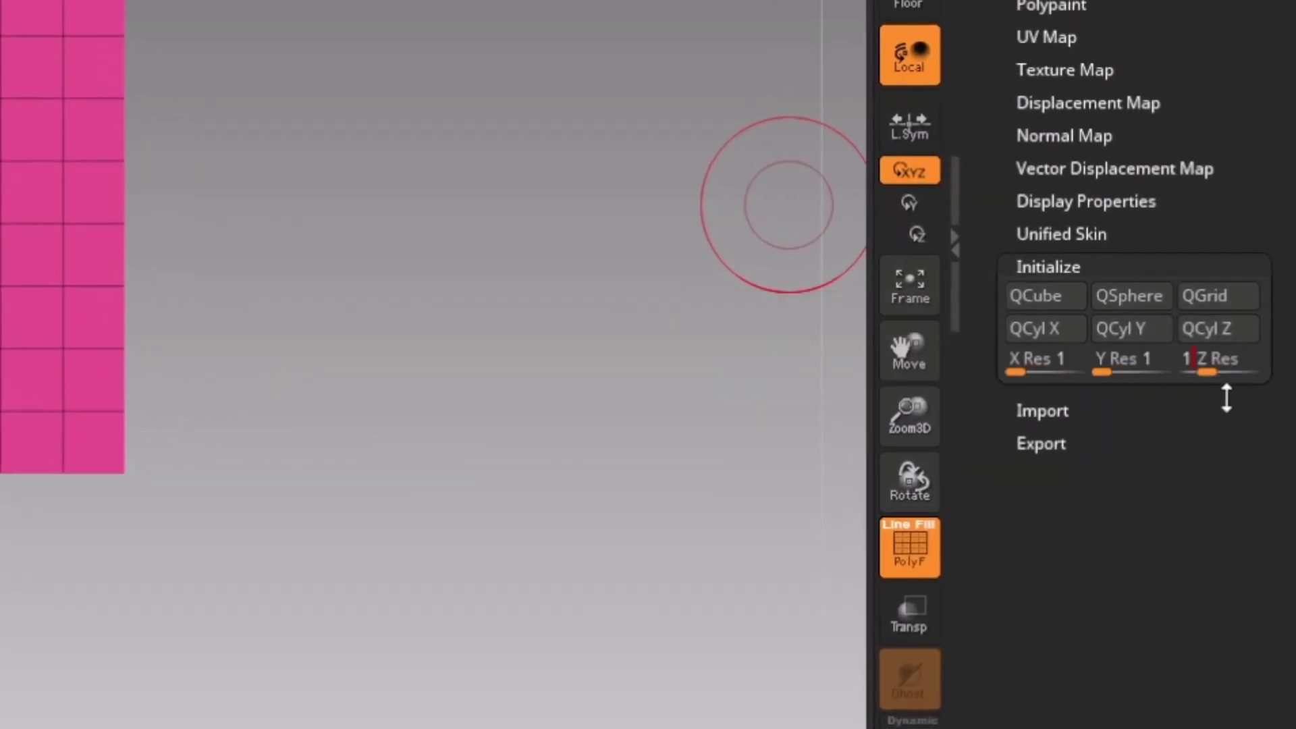
pyautogui.click(1057, 305)
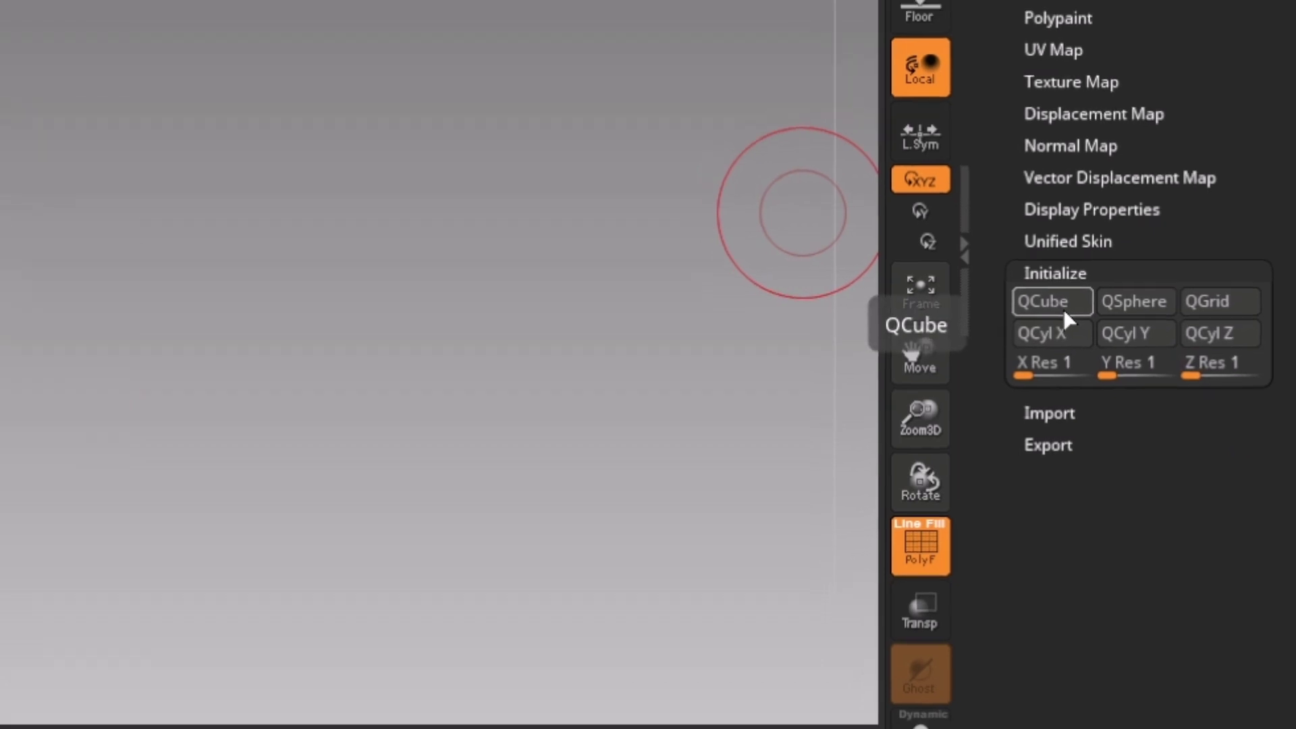
pyautogui.press('f')
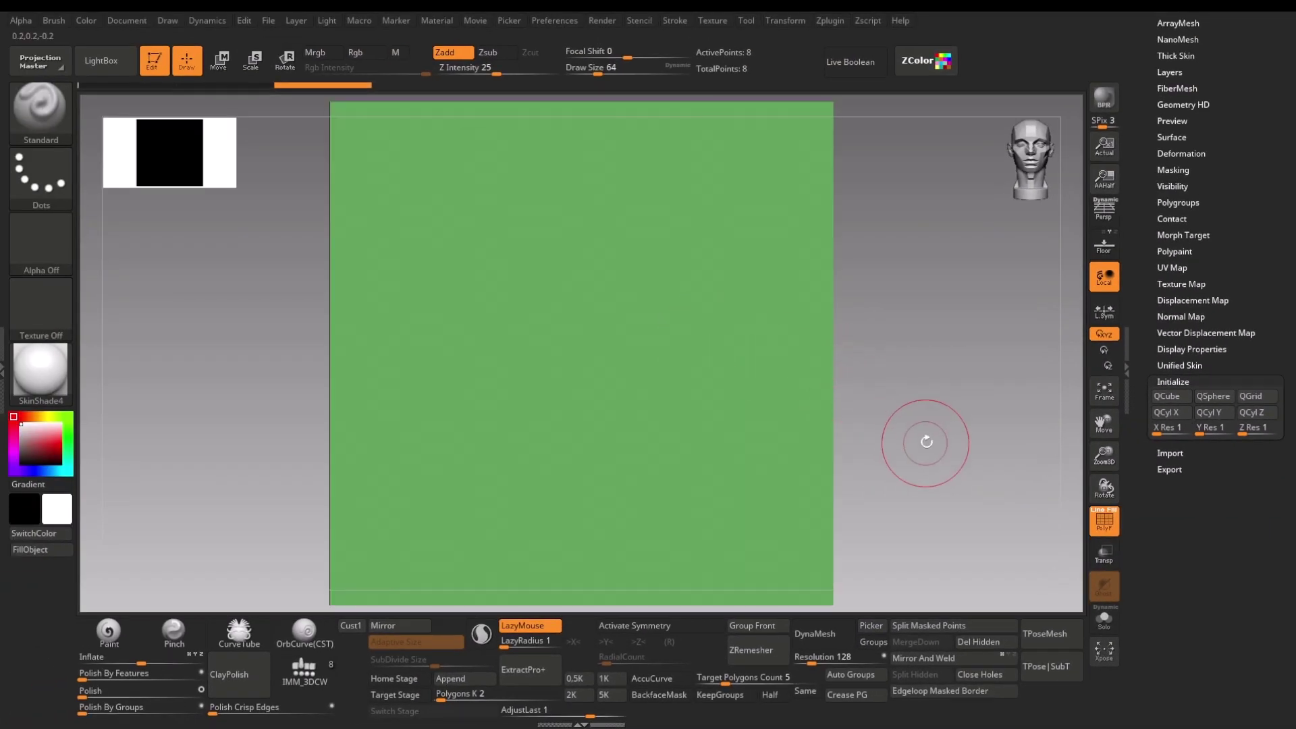
# Step: With the ZModeler brush's Scale polygon action, shrink the cube's front face
pyautogui.moveTo(926, 442)
pyautogui.mouseDown()
pyautogui.moveTo(918, 376)
pyautogui.moveTo(886, 372)
pyautogui.moveTo(746, 428)
pyautogui.moveTo(807, 367)
pyautogui.mouseUp()
pyautogui.press('b')
pyautogui.press('z')
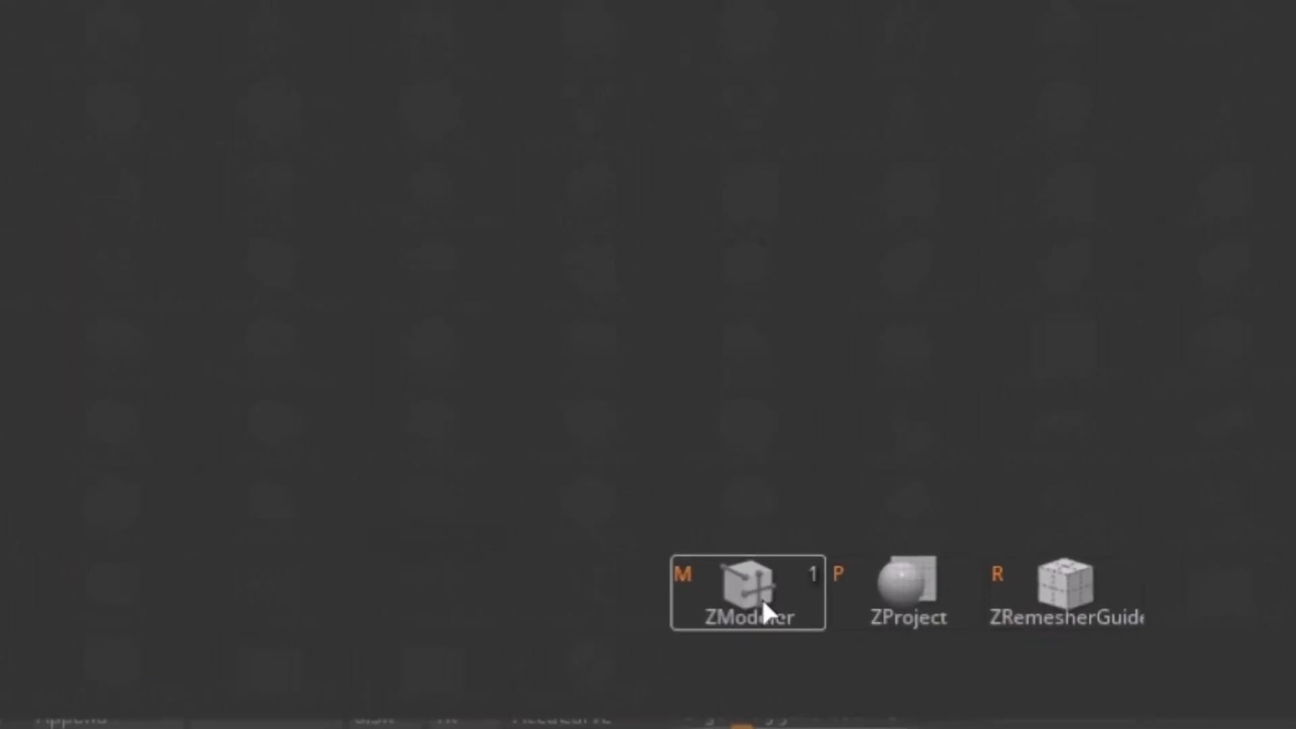
pyautogui.click(760, 594)
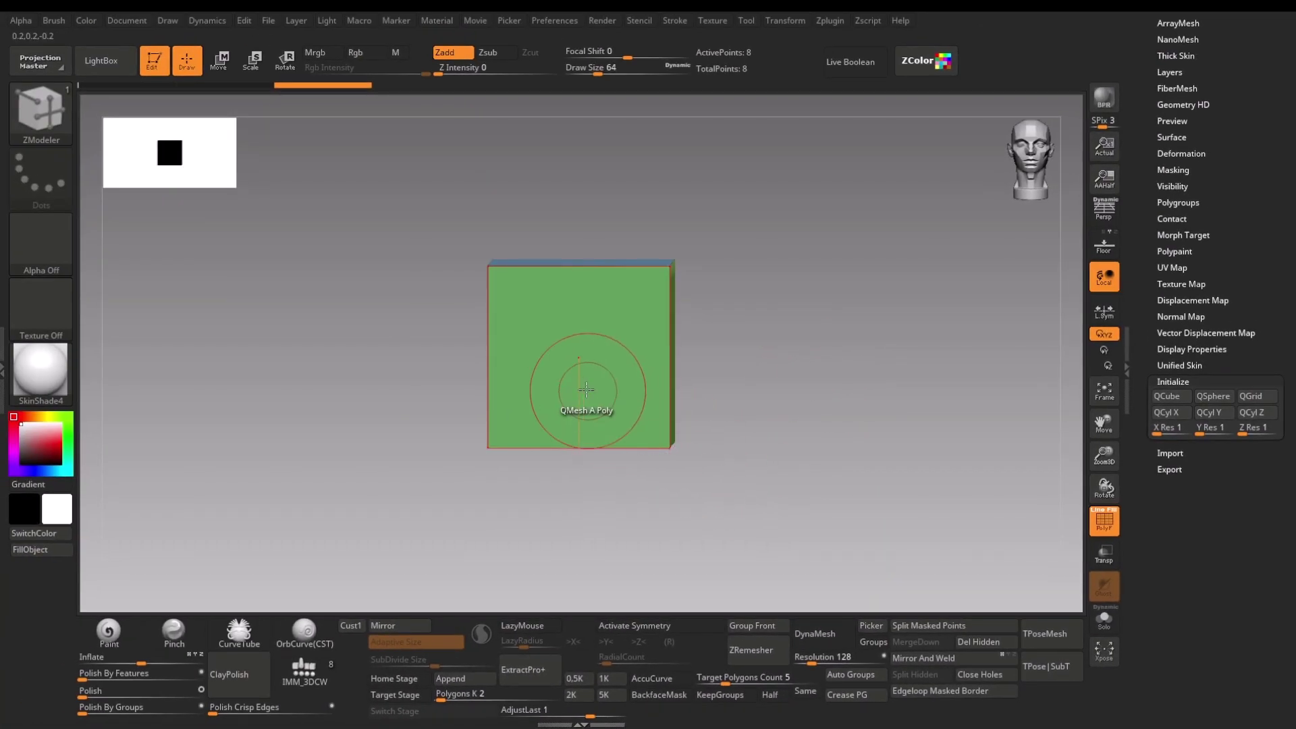
pyautogui.press('space')
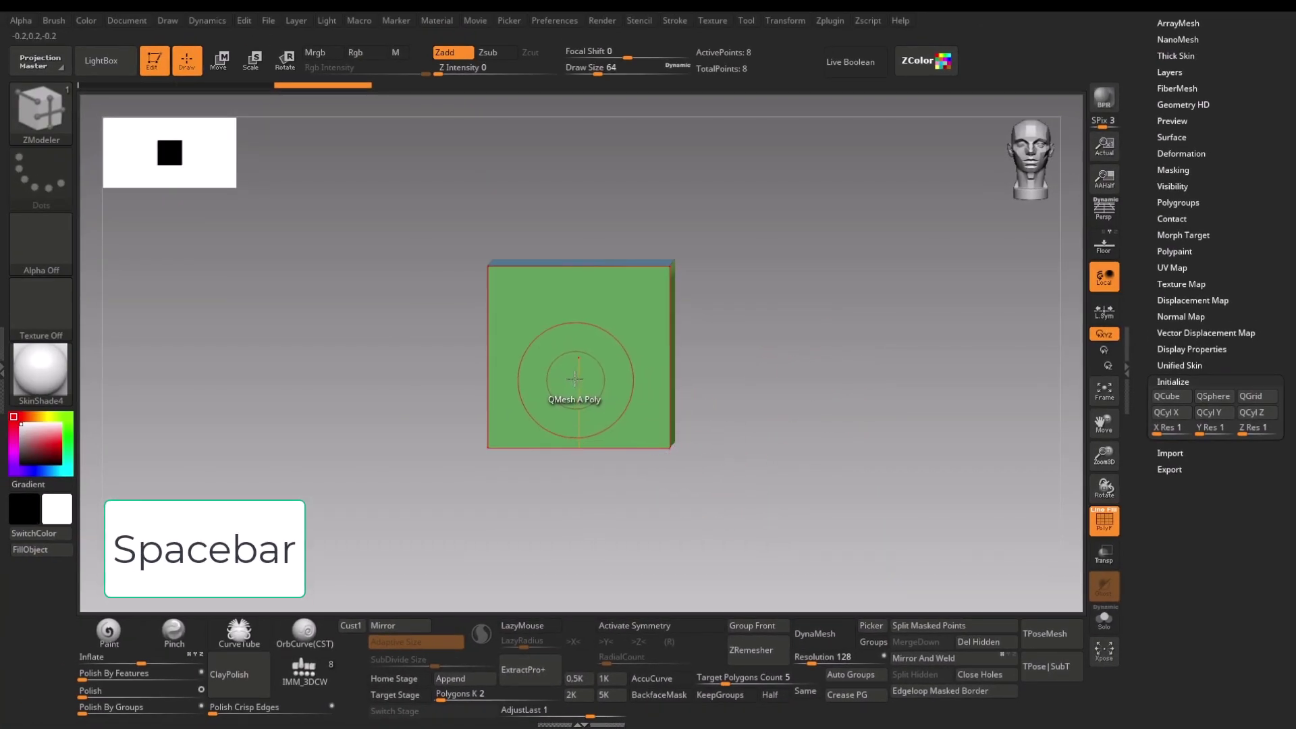
pyautogui.click(528, 303)
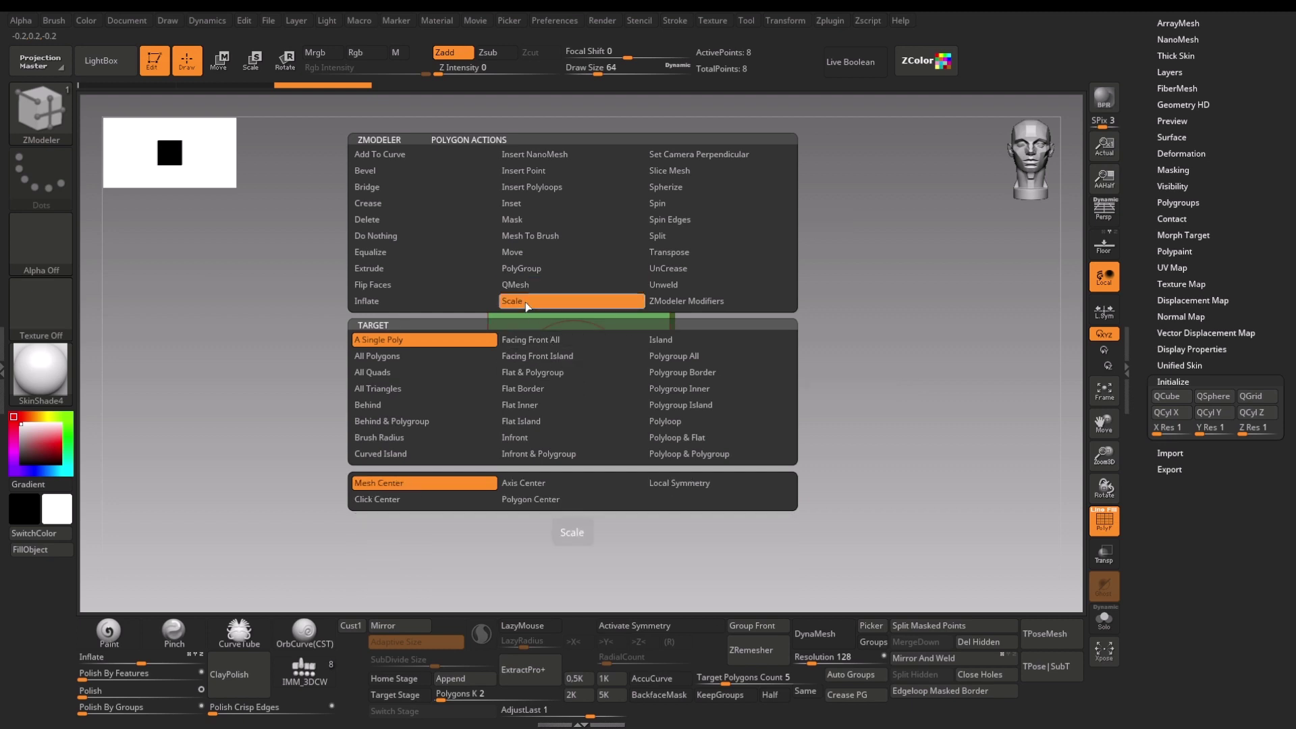
pyautogui.moveTo(672, 378); pyautogui.dragTo(657, 375)
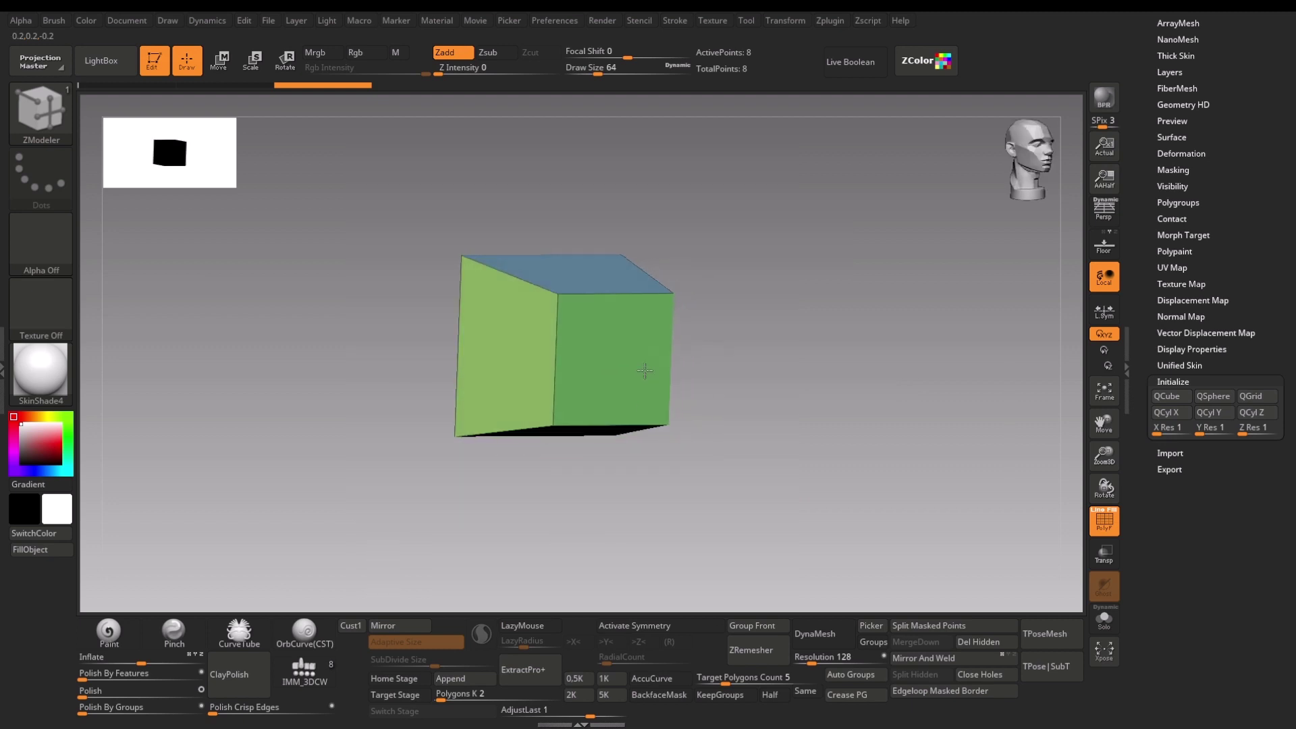
# Step: Set the ZModeler polygon action to Move
pyautogui.moveTo(744, 369); pyautogui.dragTo(642, 371)
pyautogui.press('space')
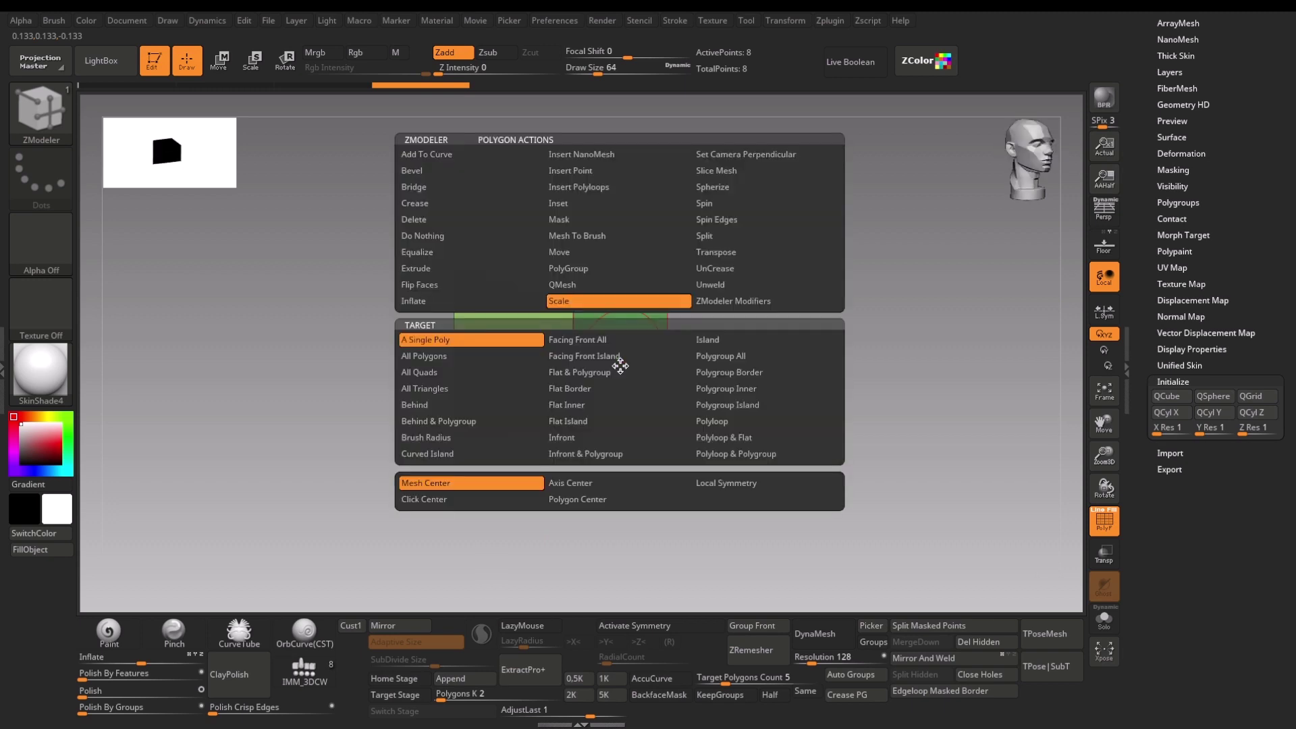
pyautogui.click(565, 257)
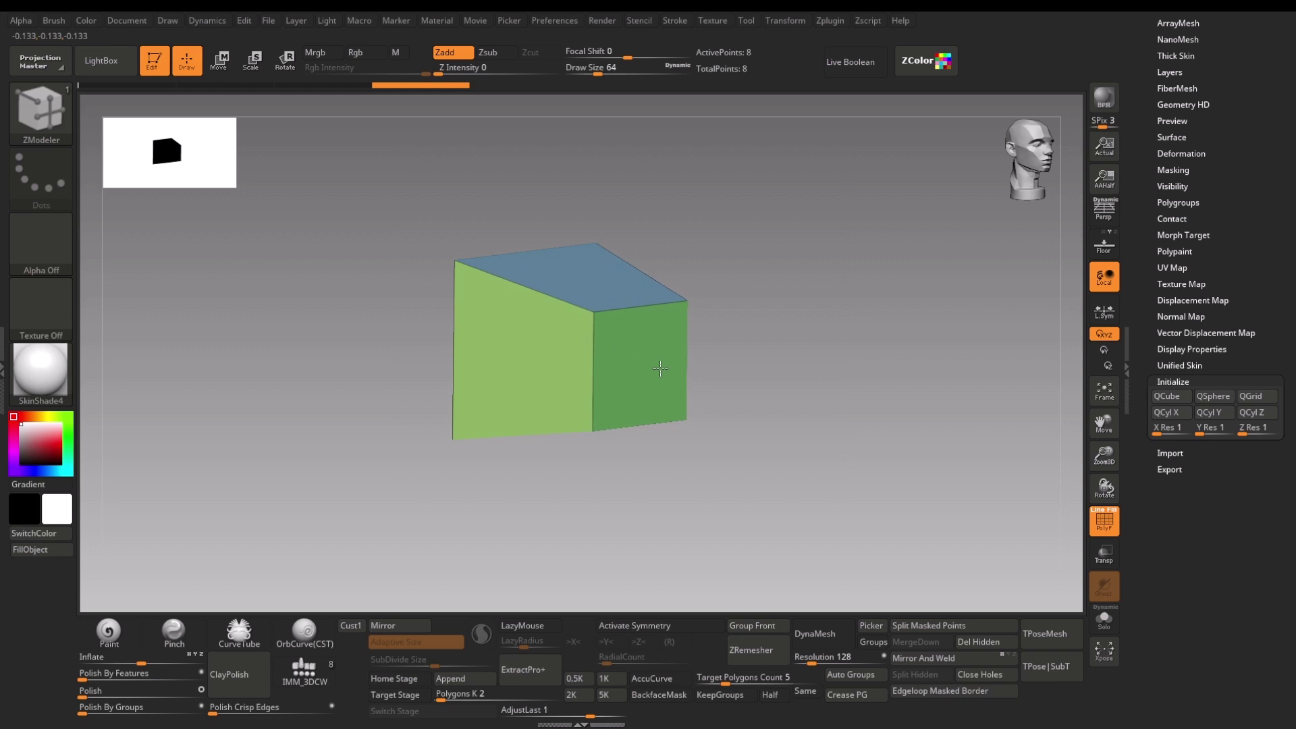
pyautogui.moveTo(876, 424); pyautogui.dragTo(654, 464)
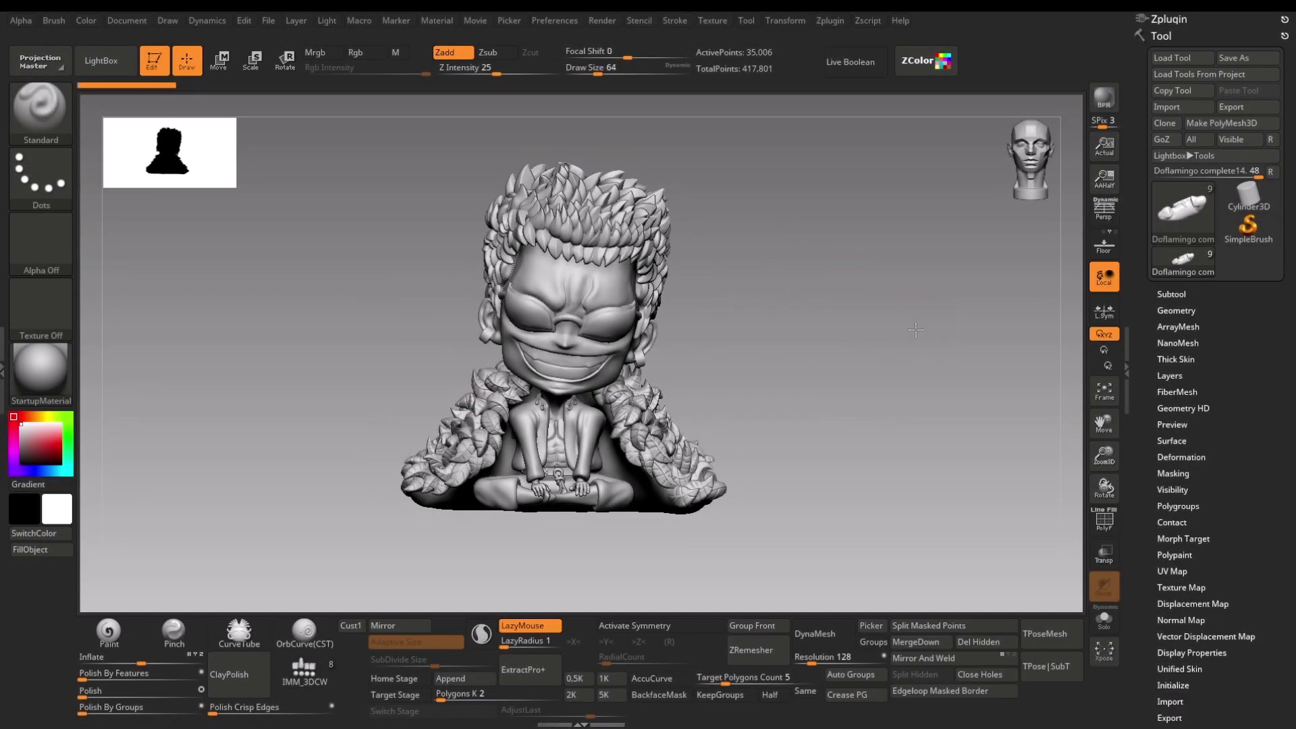
pyautogui.moveTo(916, 329); pyautogui.dragTo(906, 329)
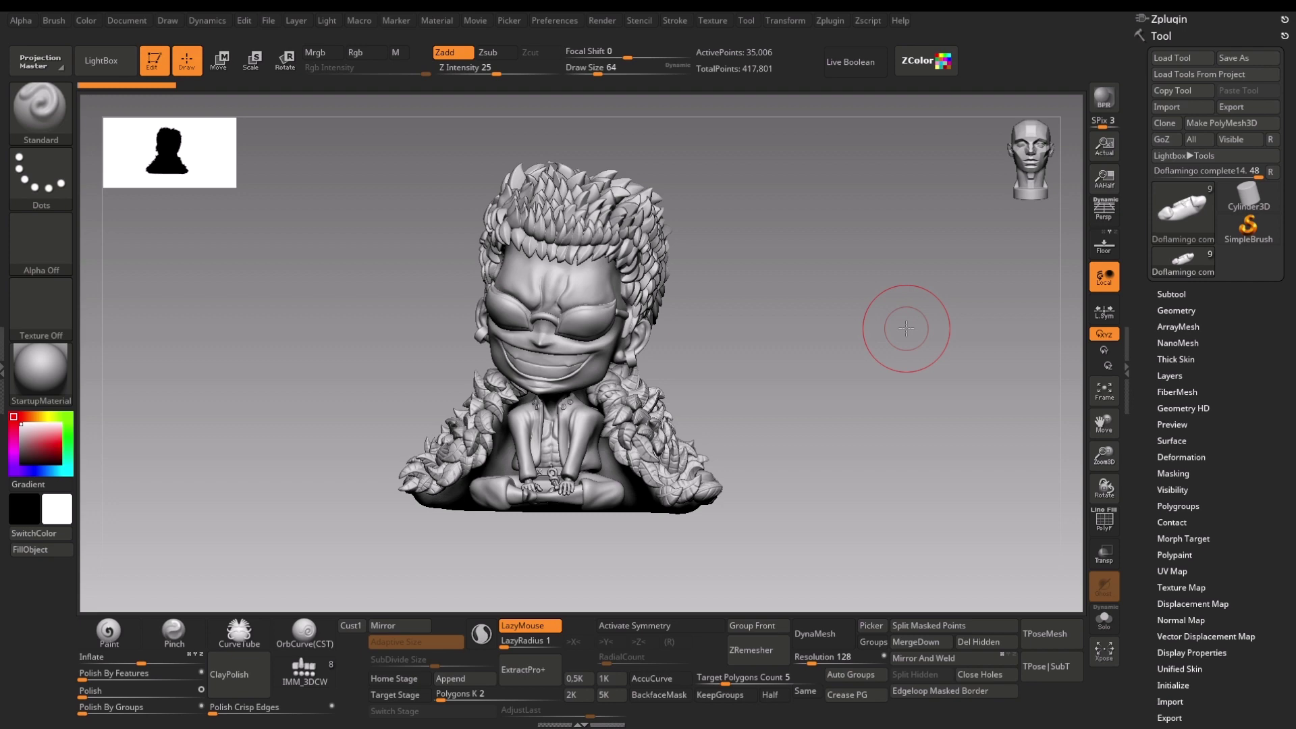
pyautogui.moveTo(910, 328); pyautogui.dragTo(951, 332)
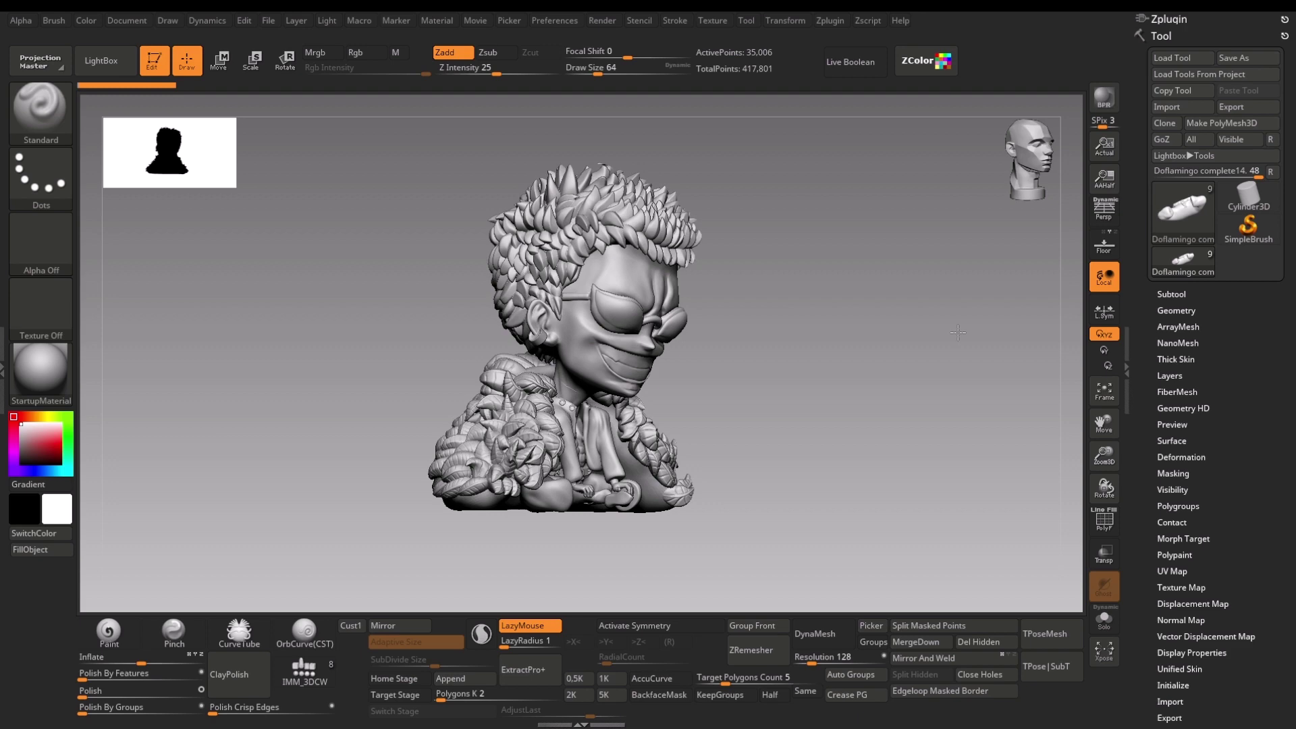
pyautogui.moveTo(957, 332)
pyautogui.mouseDown()
pyautogui.moveTo(984, 330)
pyautogui.moveTo(985, 378)
pyautogui.moveTo(946, 389)
pyautogui.moveTo(854, 370)
pyautogui.moveTo(490, 365)
pyautogui.moveTo(876, 376)
pyautogui.mouseUp()
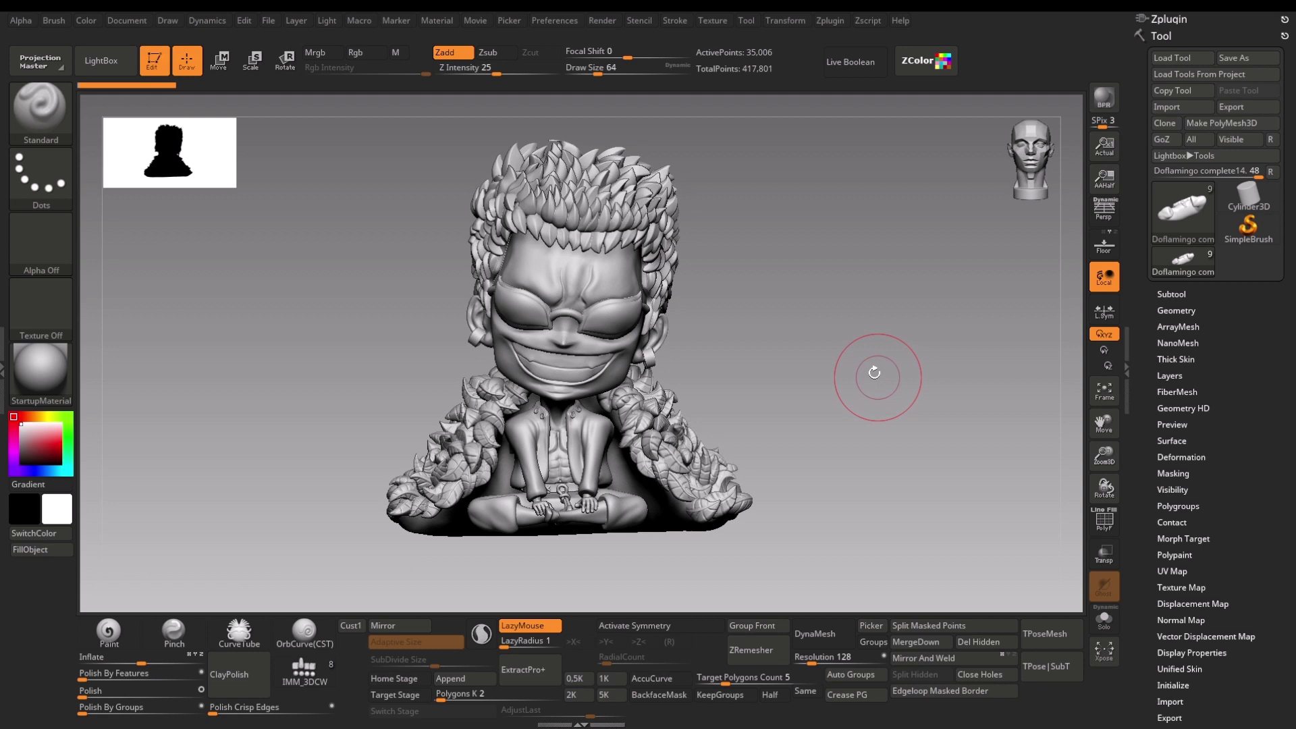
# Step: Draw a Transpose line from the figure's base to its hair top, reading 3.2744 units
pyautogui.press('w')
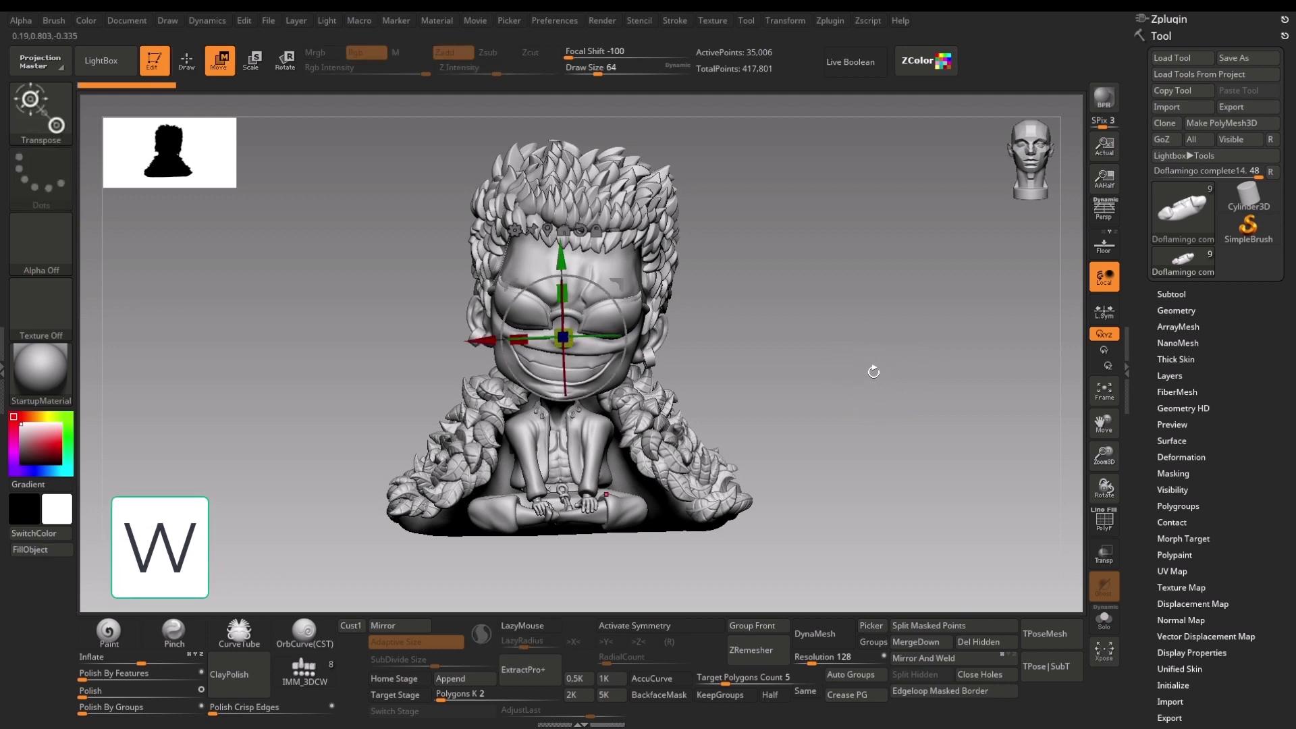
pyautogui.press('y')
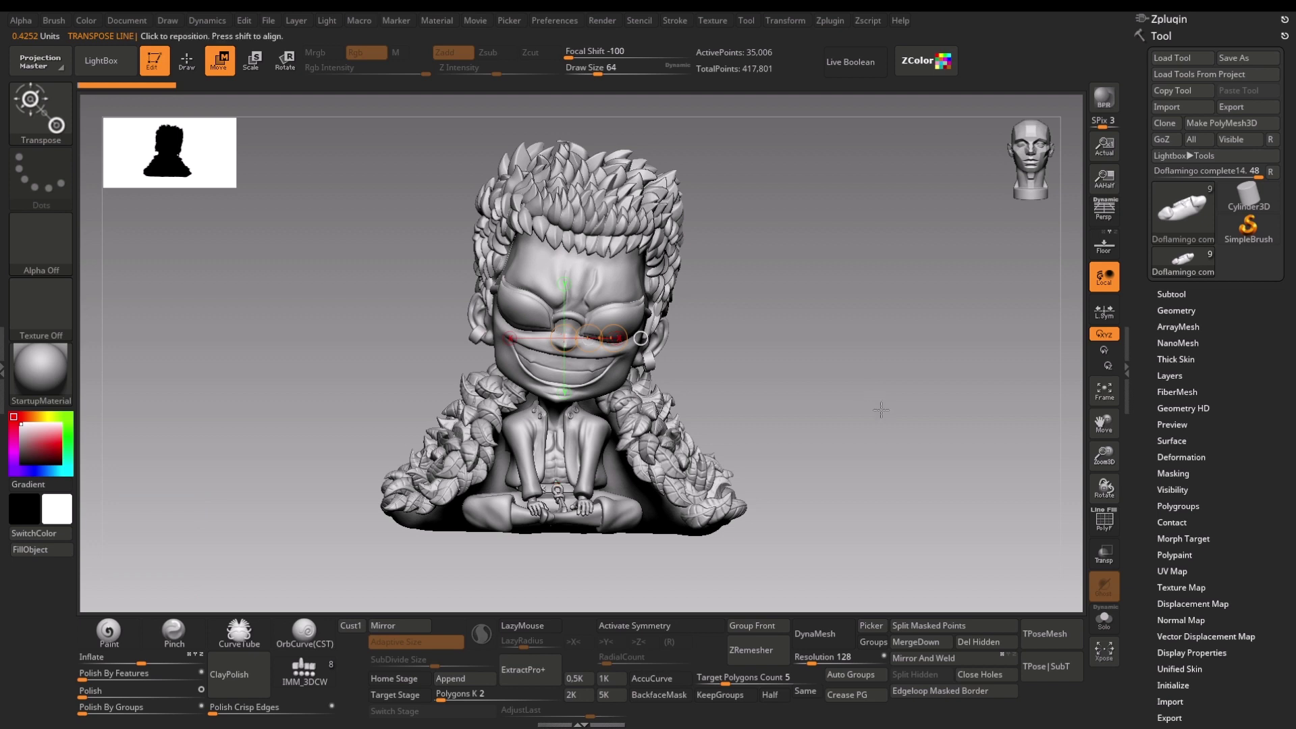
pyautogui.moveTo(558, 526); pyautogui.dragTo(559, 181)
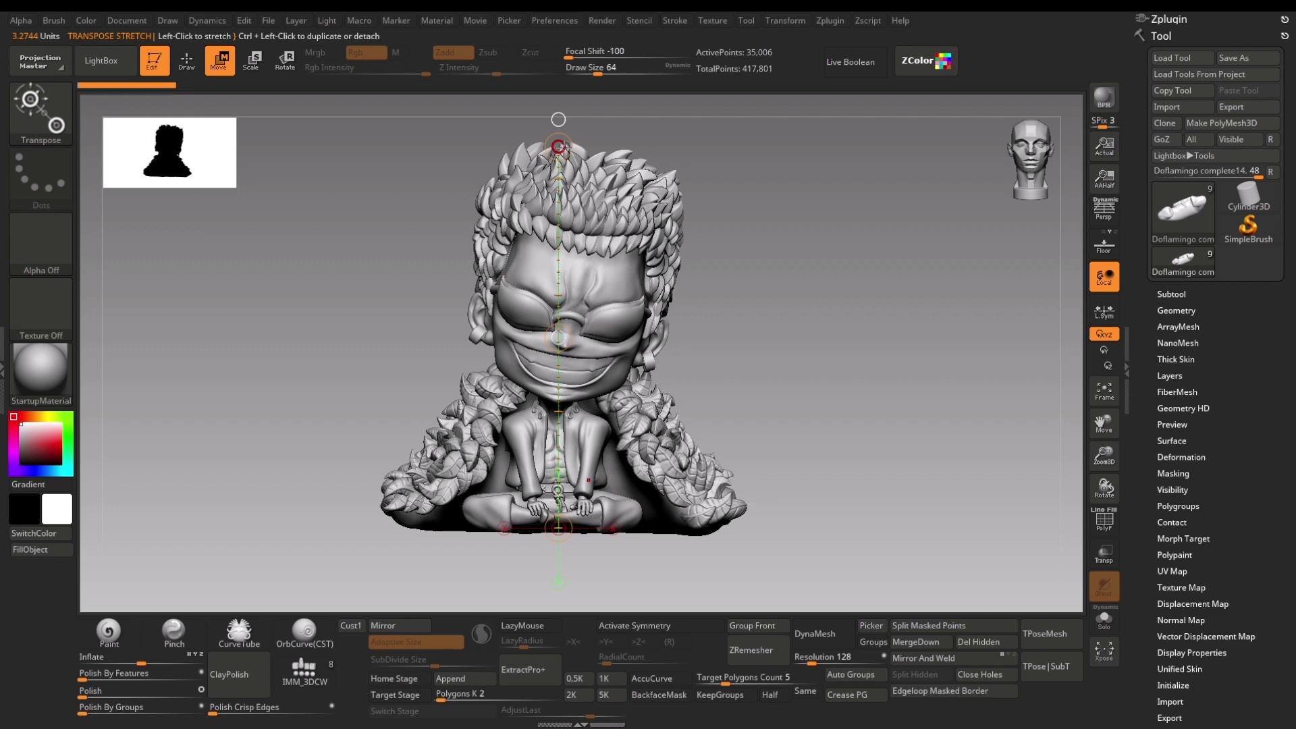
# Step: Append a Cube3D subtool beside the figure
pyautogui.click(1171, 294)
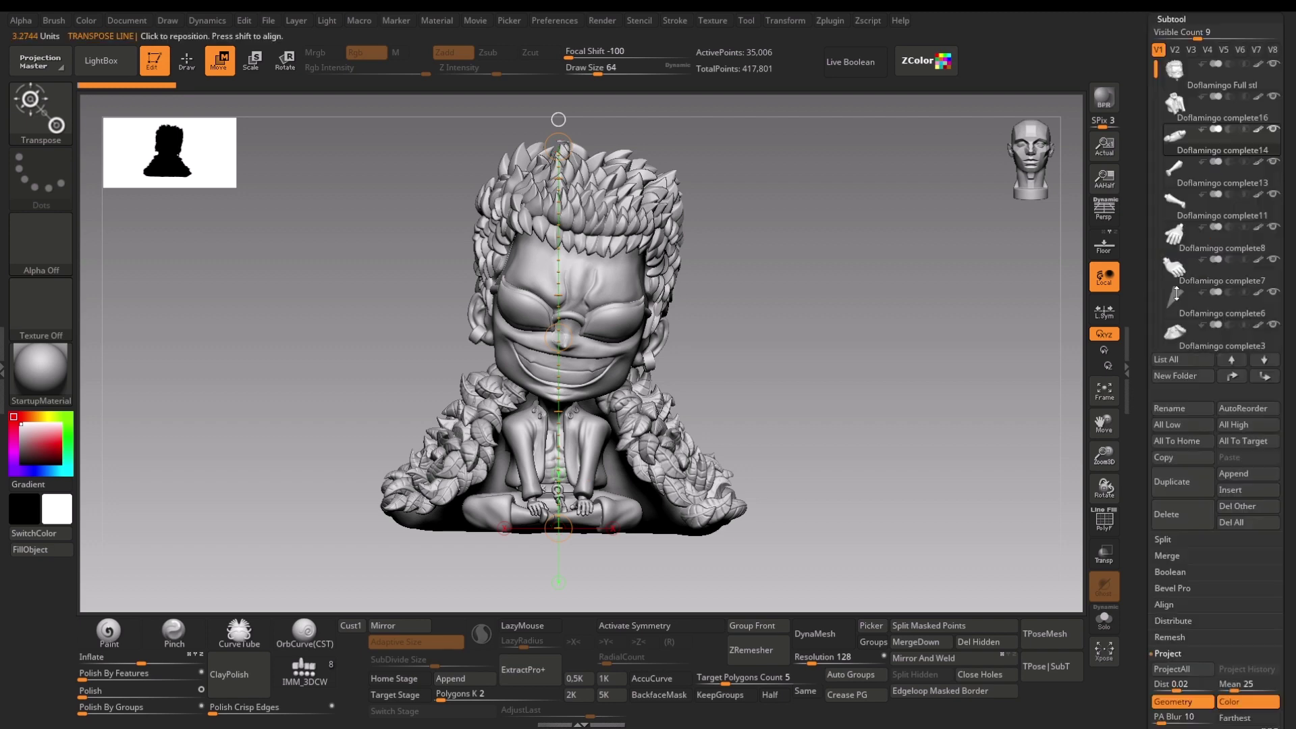
pyautogui.click(1235, 474)
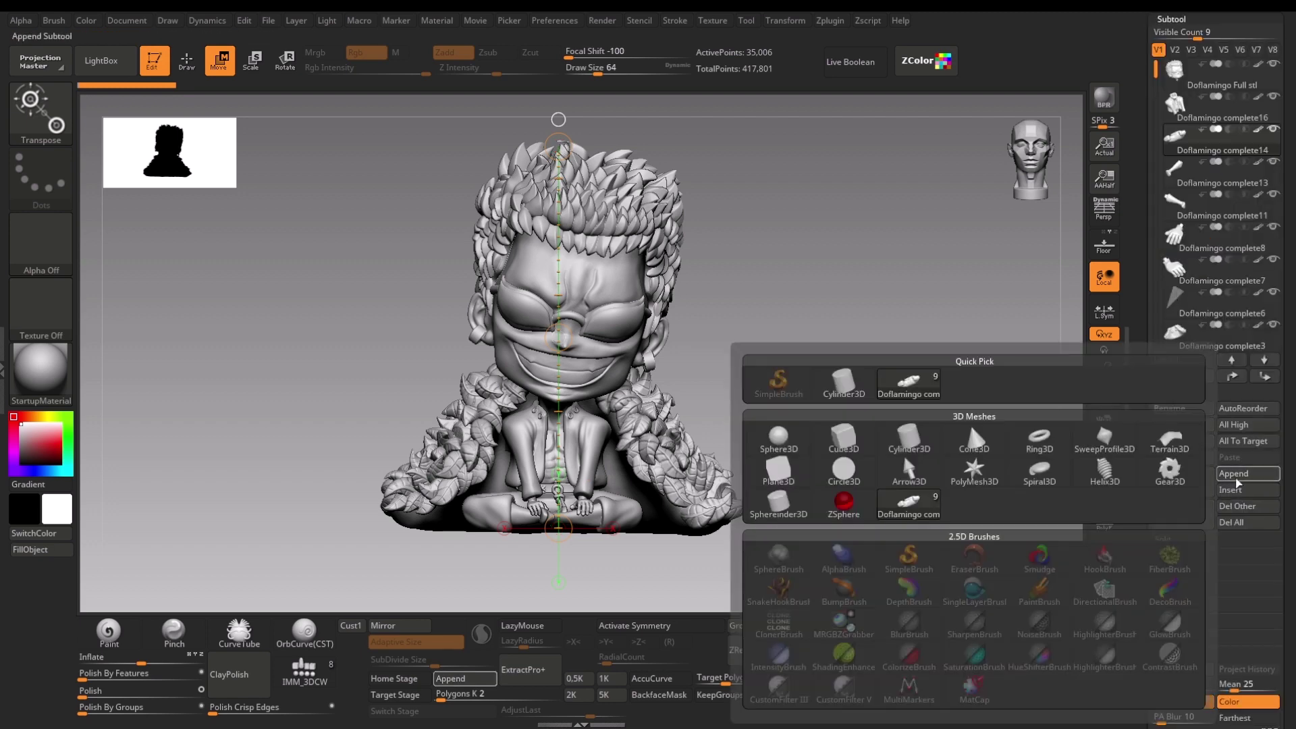
pyautogui.click(847, 442)
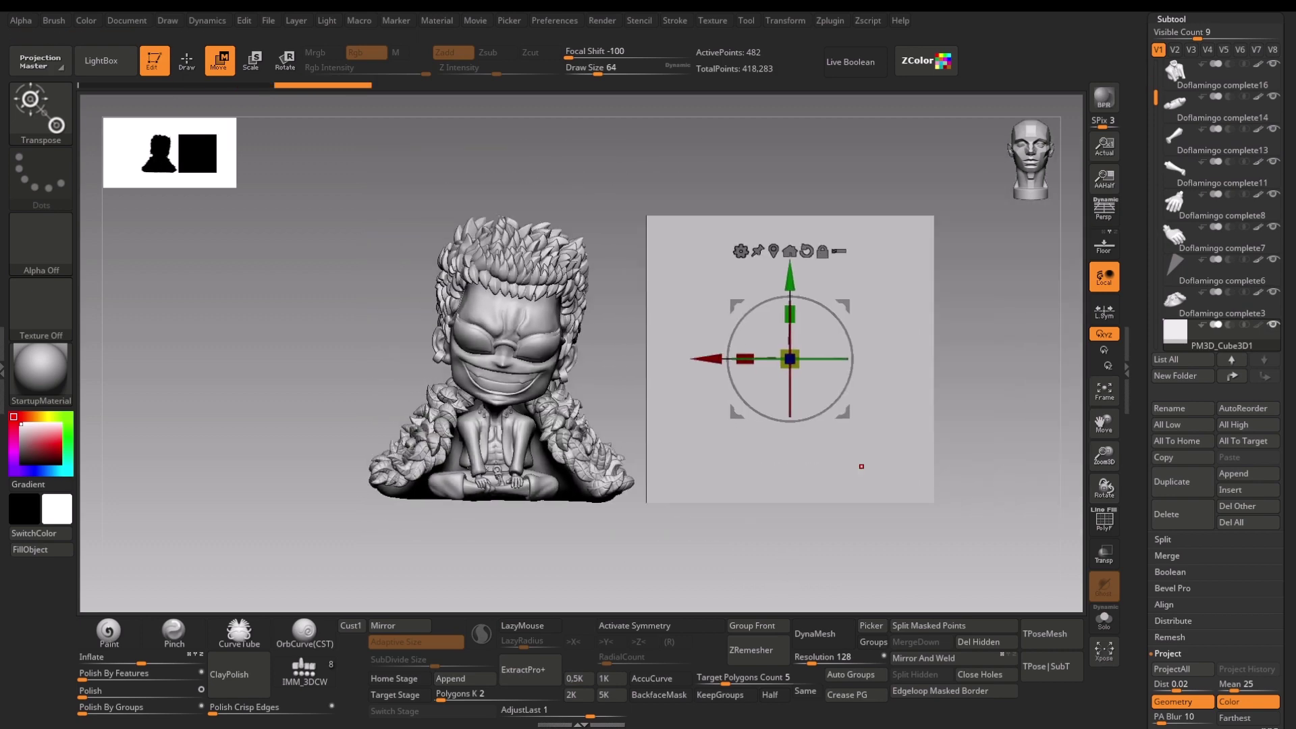
# Step: Use Scale Master to resize the cube subtool to 50 mm on every axis
pyautogui.click(830, 20)
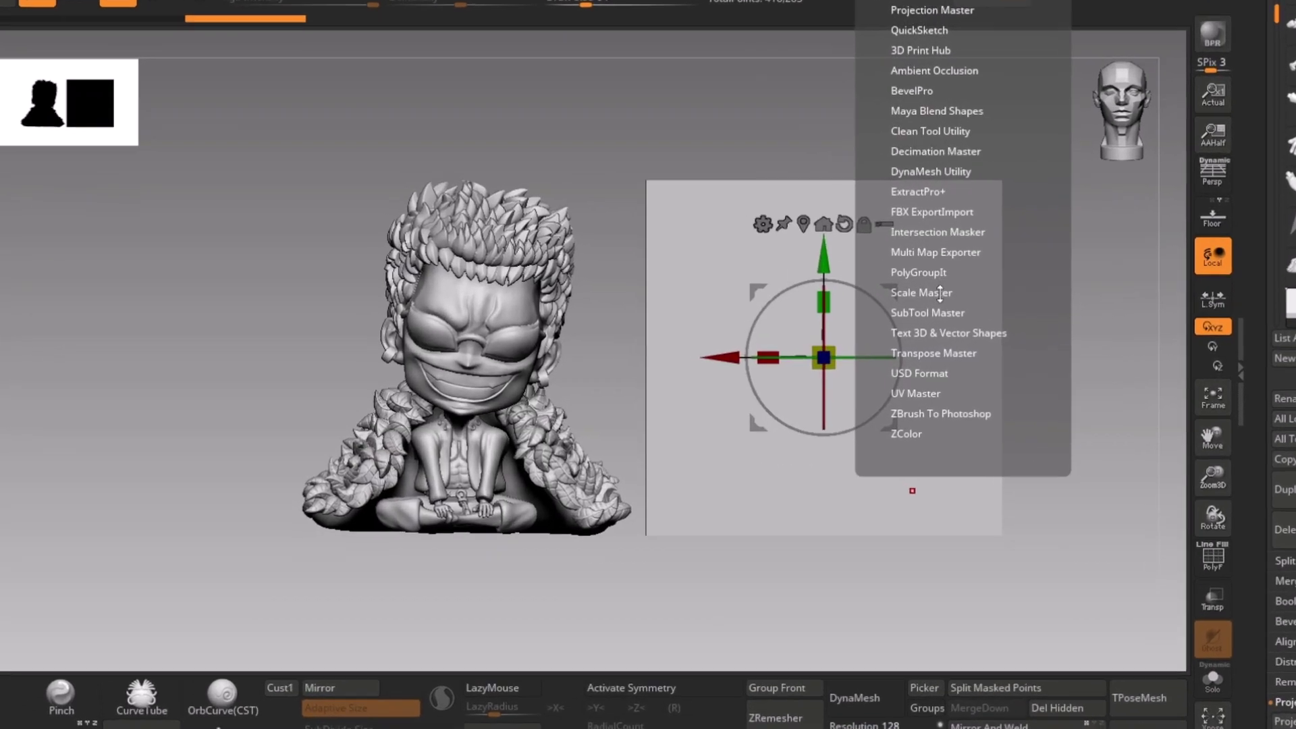
pyautogui.click(883, 306)
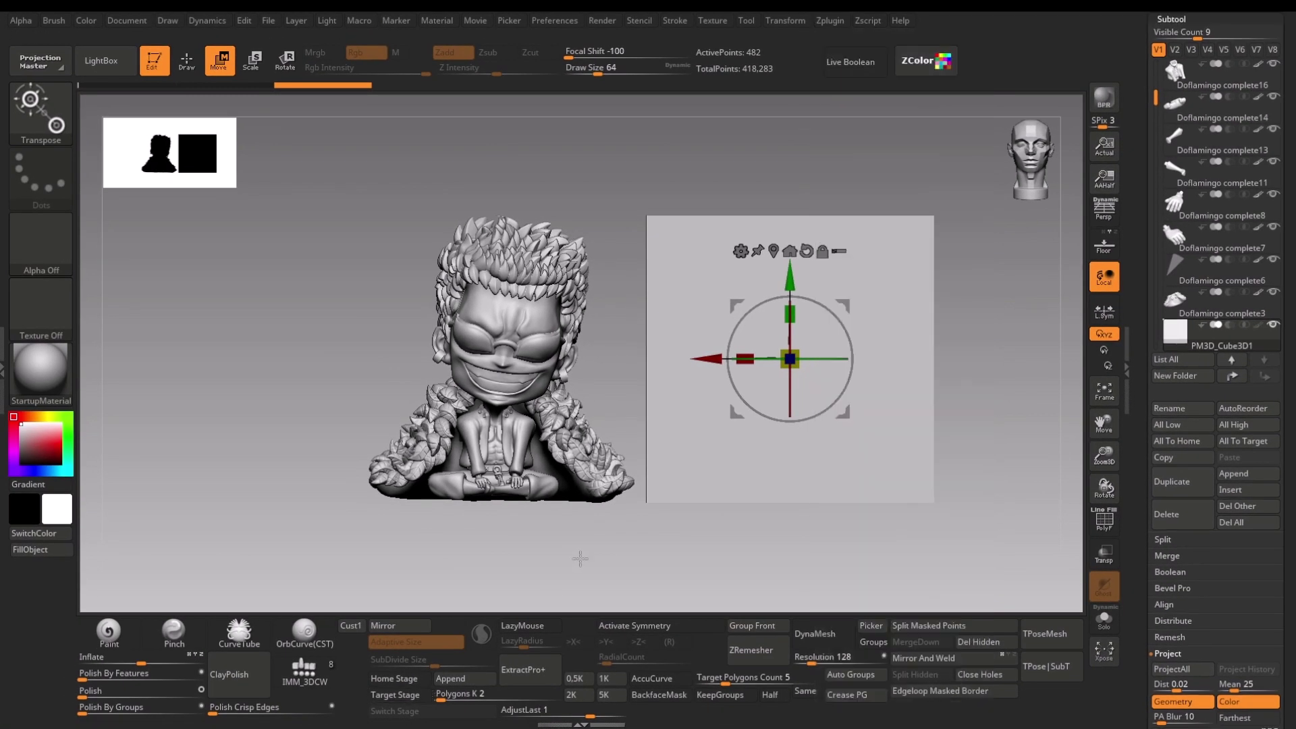
pyautogui.moveTo(983, 410)
pyautogui.mouseDown()
pyautogui.moveTo(1006, 389)
pyautogui.moveTo(983, 408)
pyautogui.moveTo(874, 375)
pyautogui.moveTo(904, 380)
pyautogui.moveTo(824, 393)
pyautogui.mouseUp()
pyautogui.hotkey('shift', 'f')
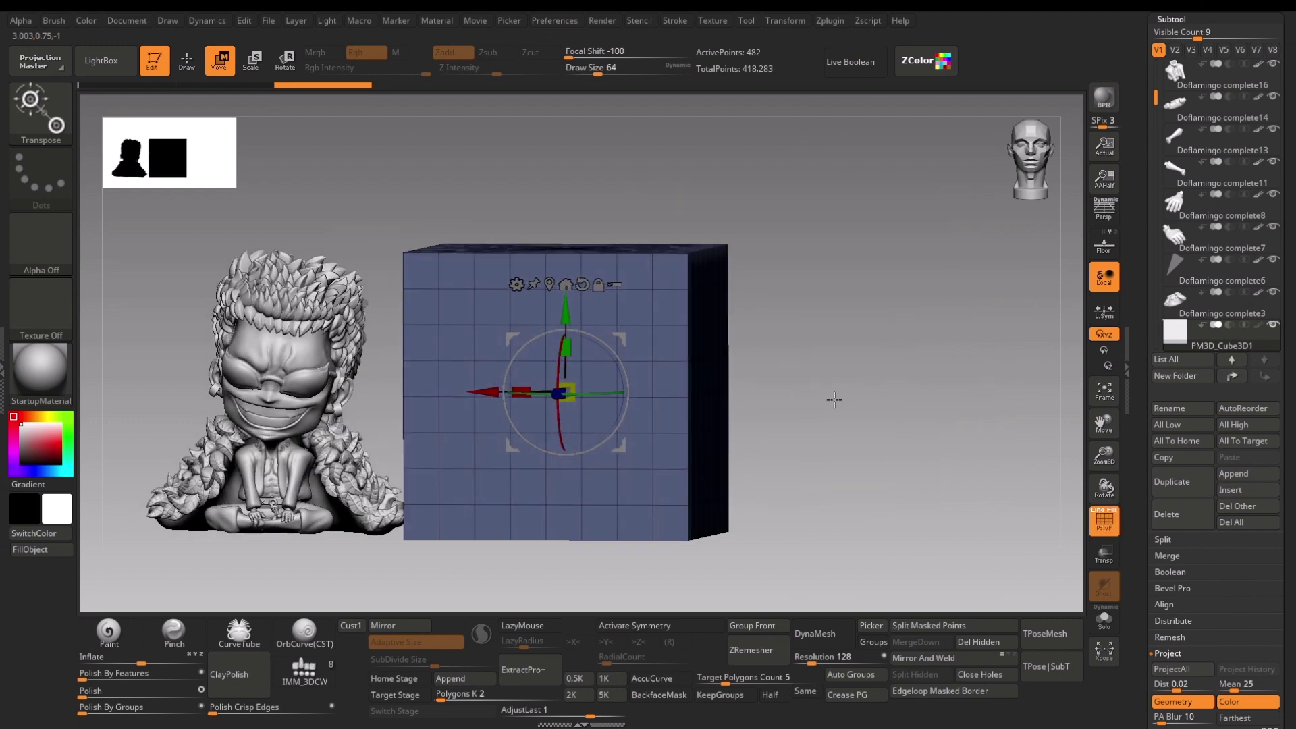
pyautogui.hotkey('shift', 'f')
pyautogui.press('q')
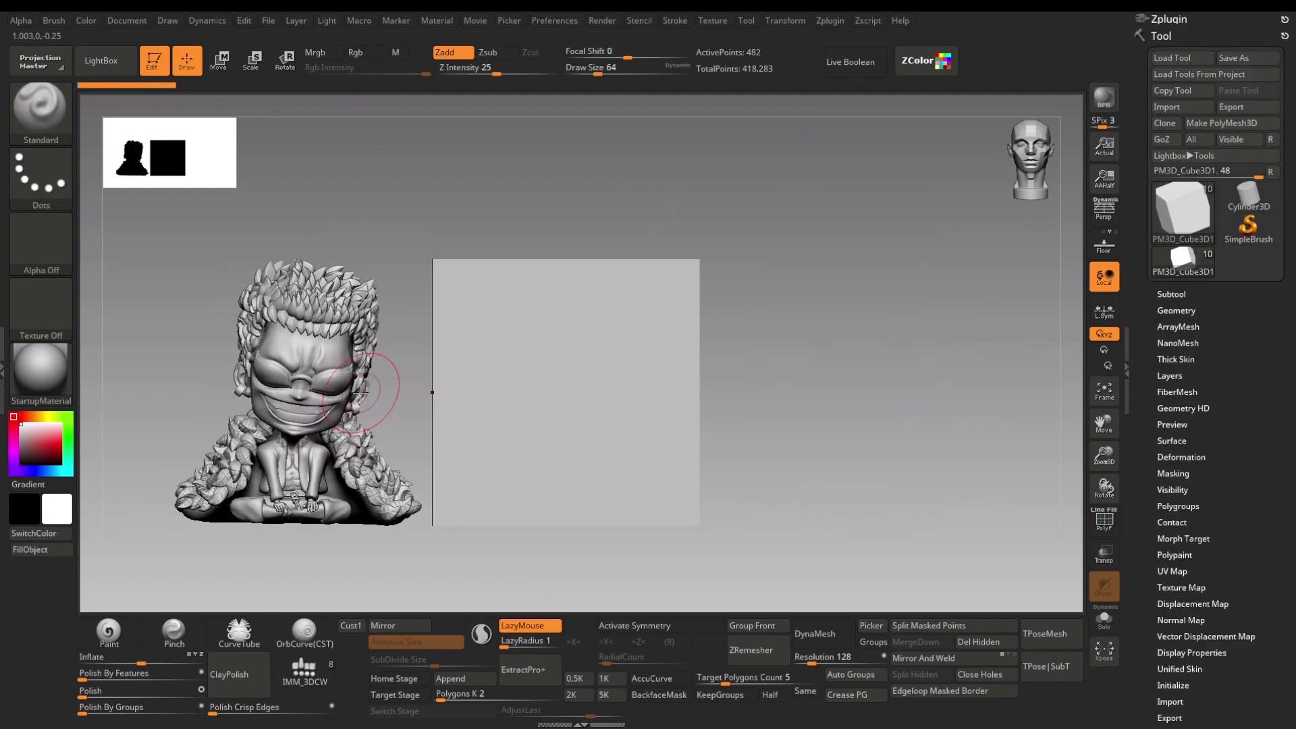
pyautogui.click(838, 22)
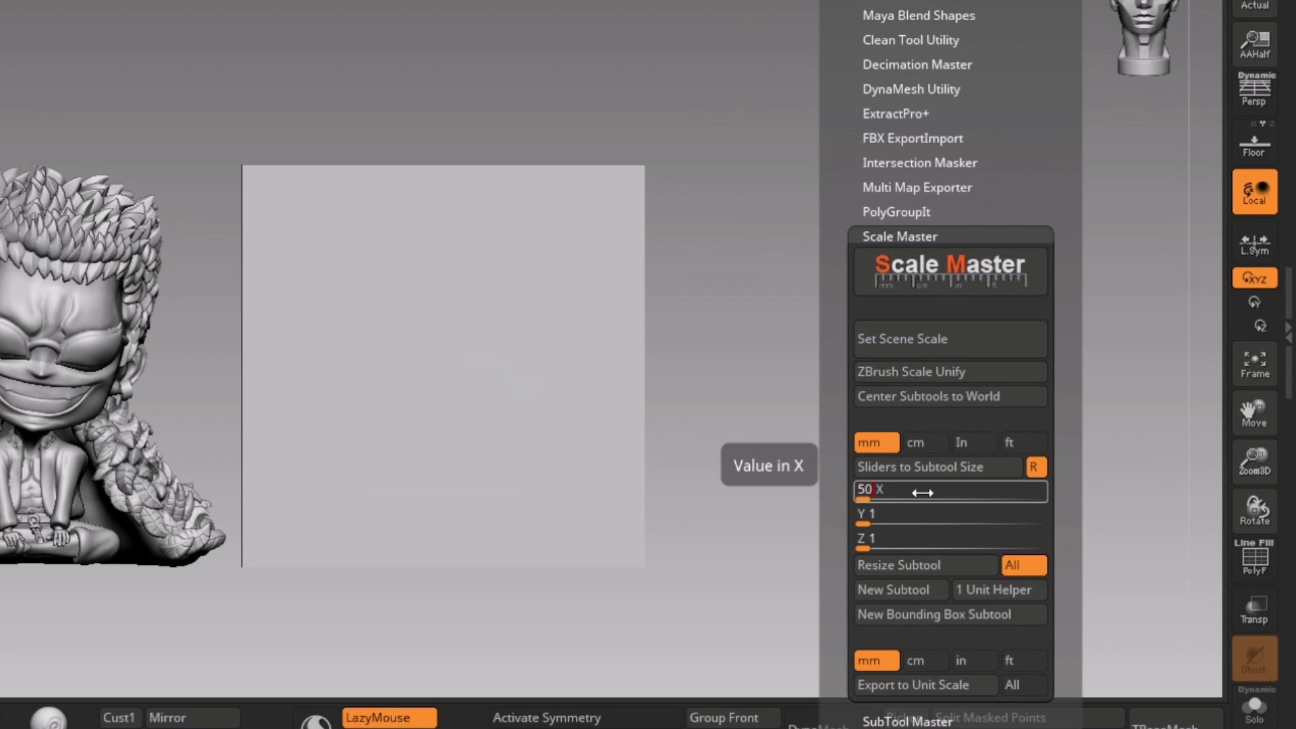
pyautogui.press('Return')
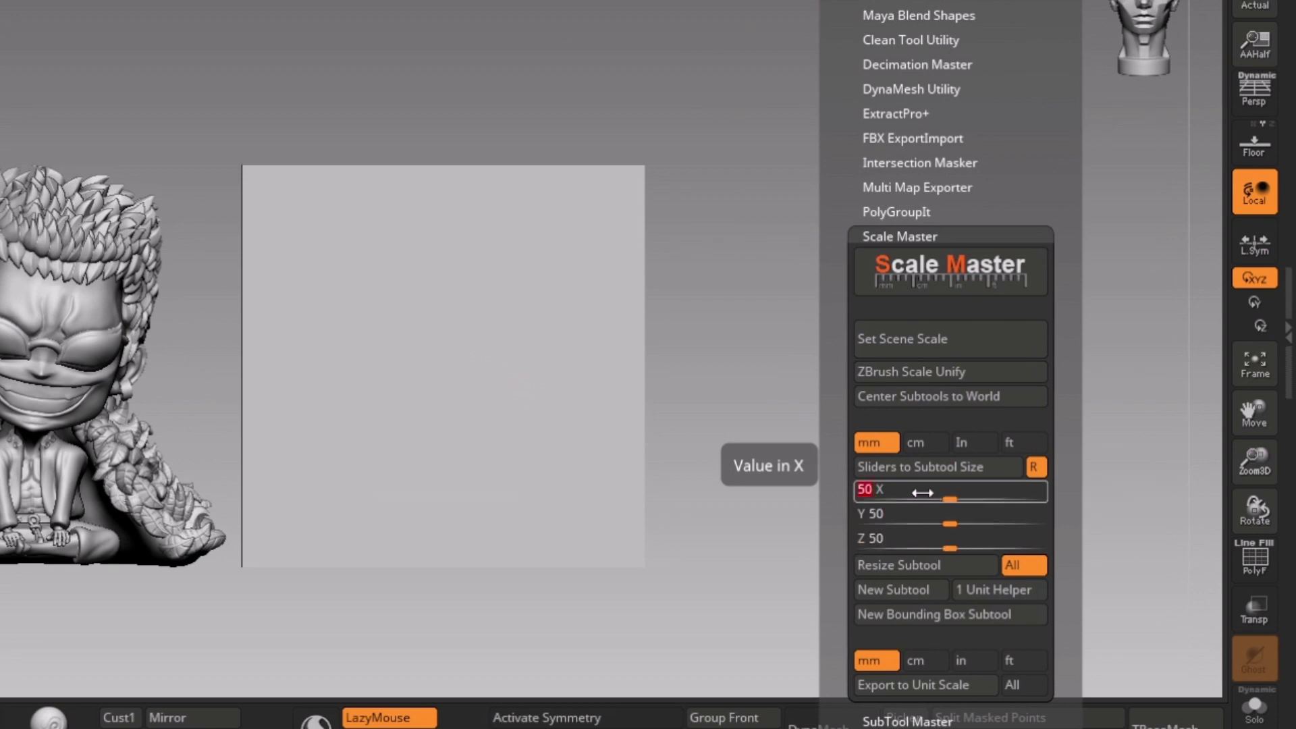
pyautogui.click(906, 569)
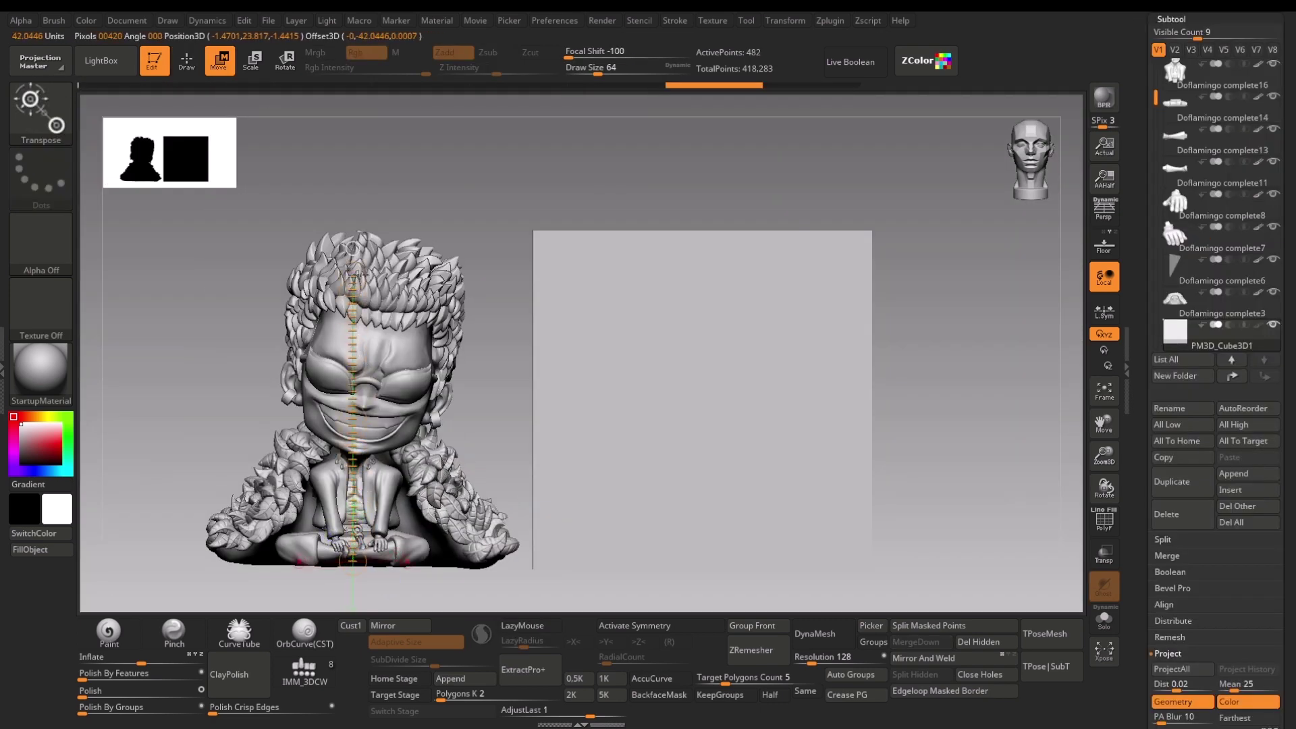
# Step: Measure the figure beside the 50 mm cube (about 47.5 units), then select the Doflamingo subtool
pyautogui.moveTo(358, 273); pyautogui.dragTo(360, 246)
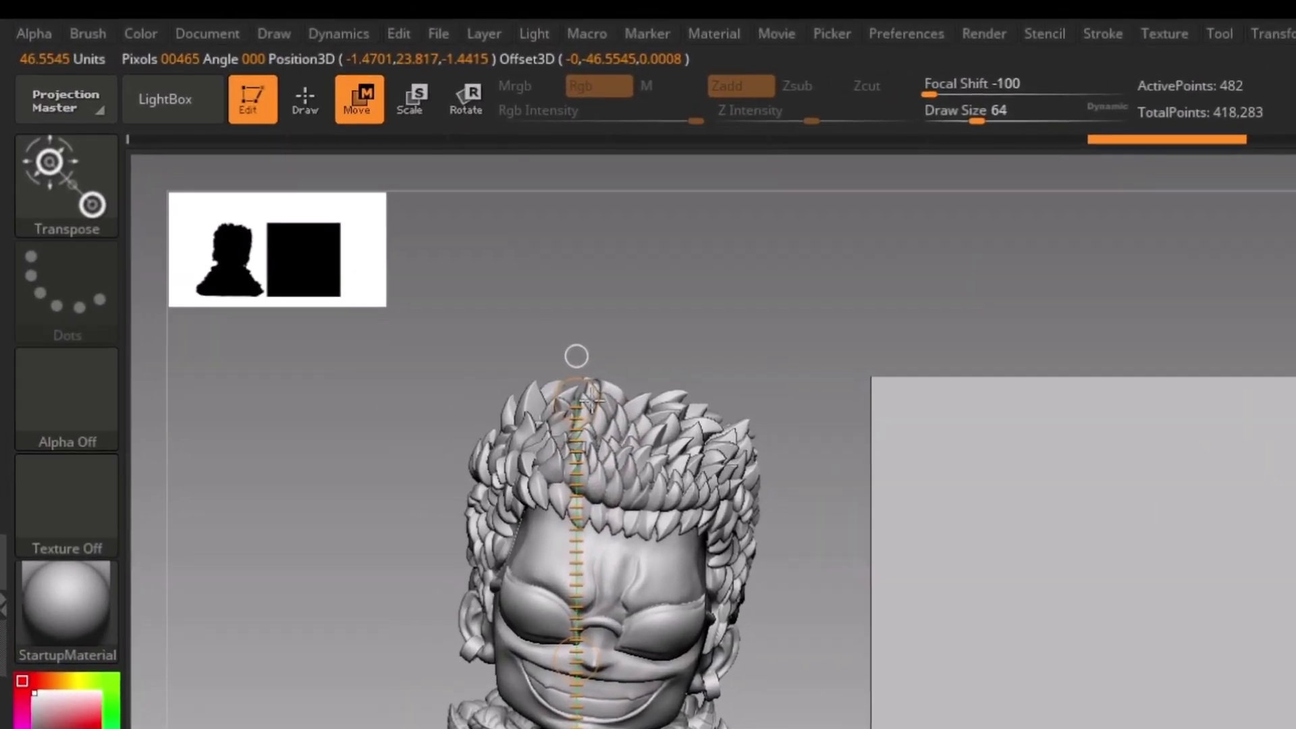
pyautogui.moveTo(593, 399); pyautogui.dragTo(589, 387)
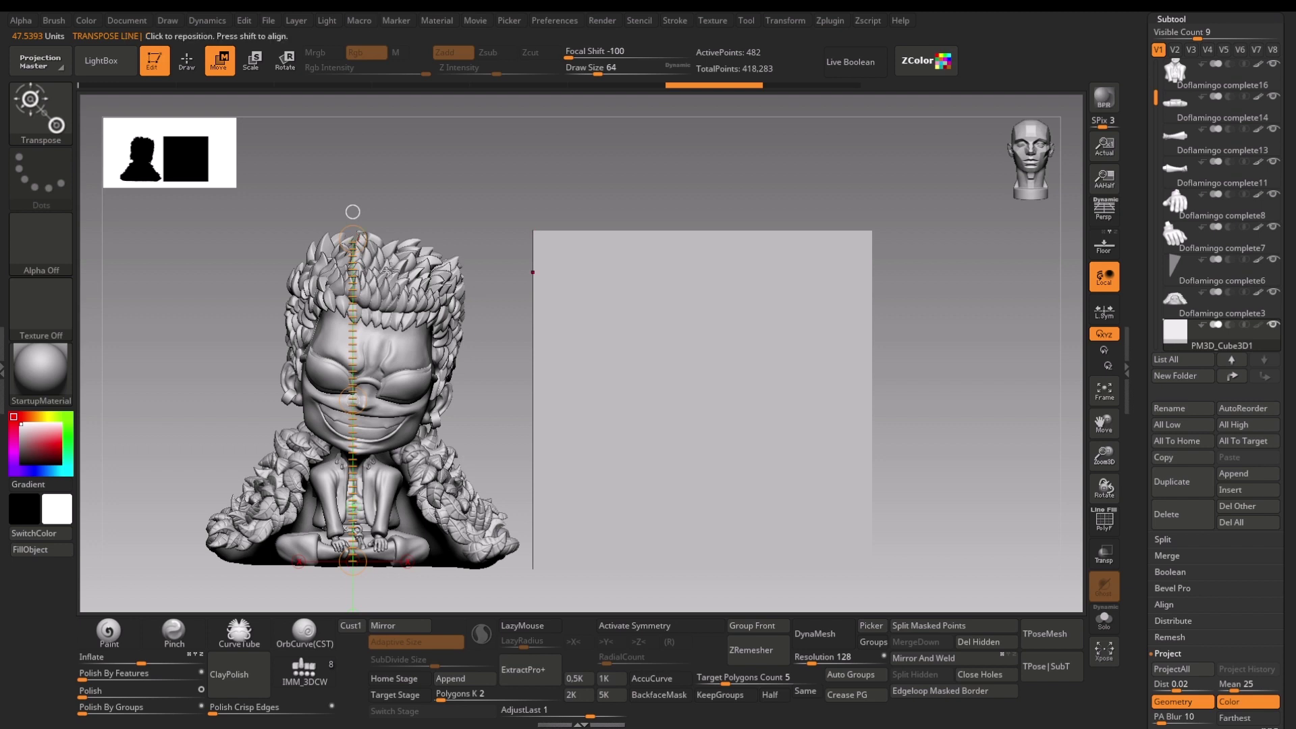
pyautogui.press('q')
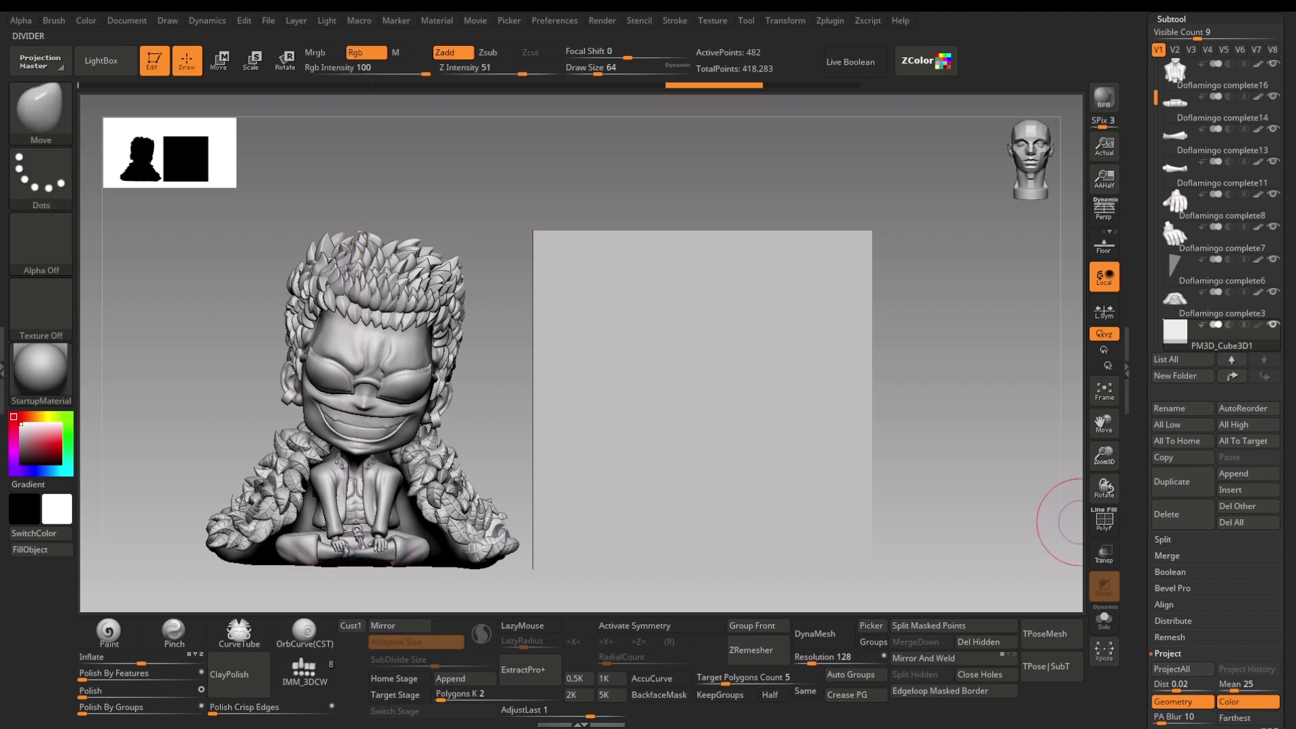
pyautogui.keyDown('alt'); pyautogui.moveTo(524, 194); pyautogui.dragTo(615, 200); pyautogui.keyUp('alt')
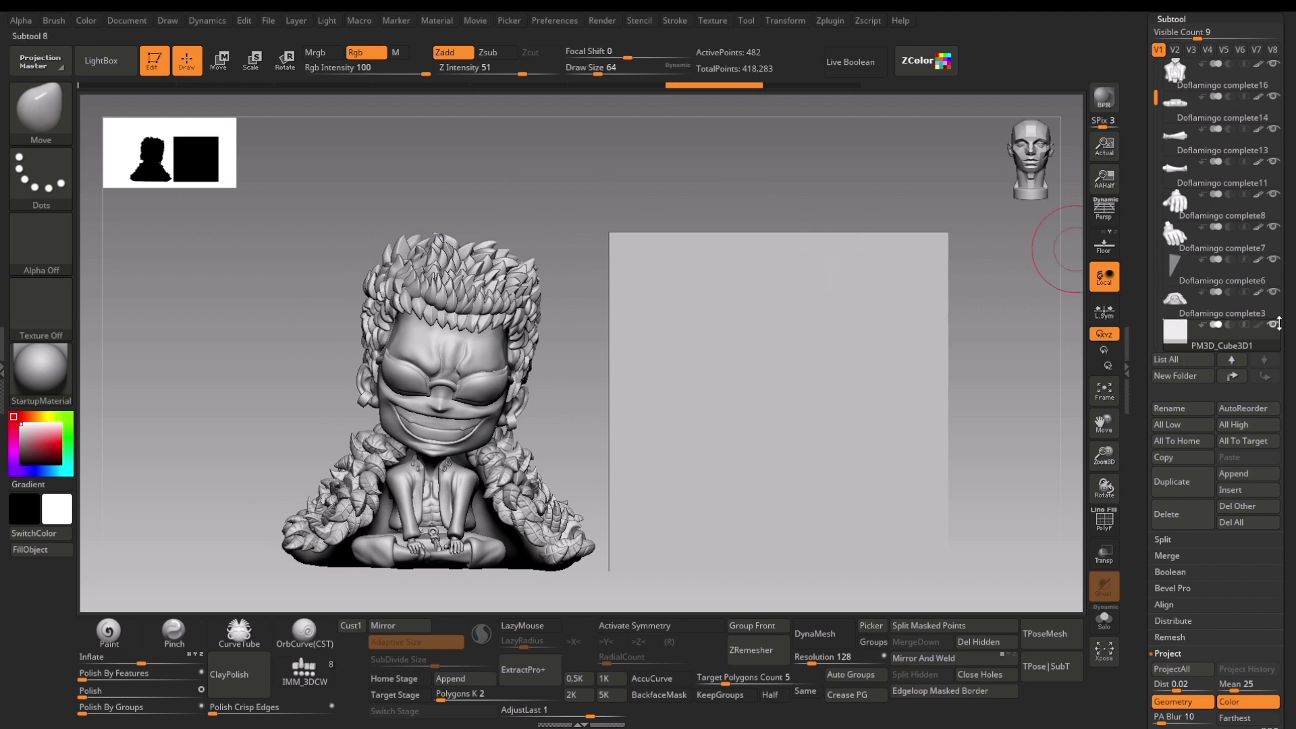
pyautogui.click(1180, 312)
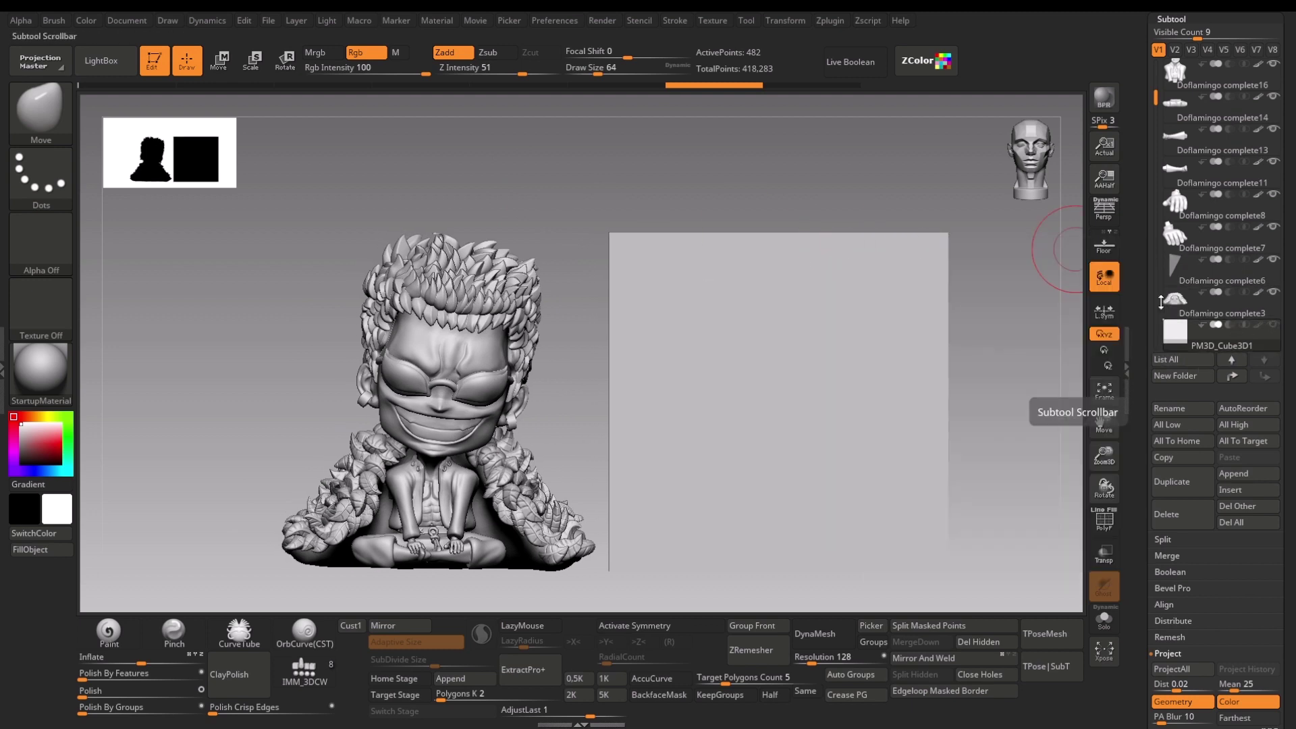
# Step: Rotate, pan and zoom around the Dracula model, closing in on its chest, pumpkin basket and face
pyautogui.keyDown('alt'); pyautogui.moveTo(726, 302); pyautogui.dragTo(875, 332); pyautogui.keyUp('alt')
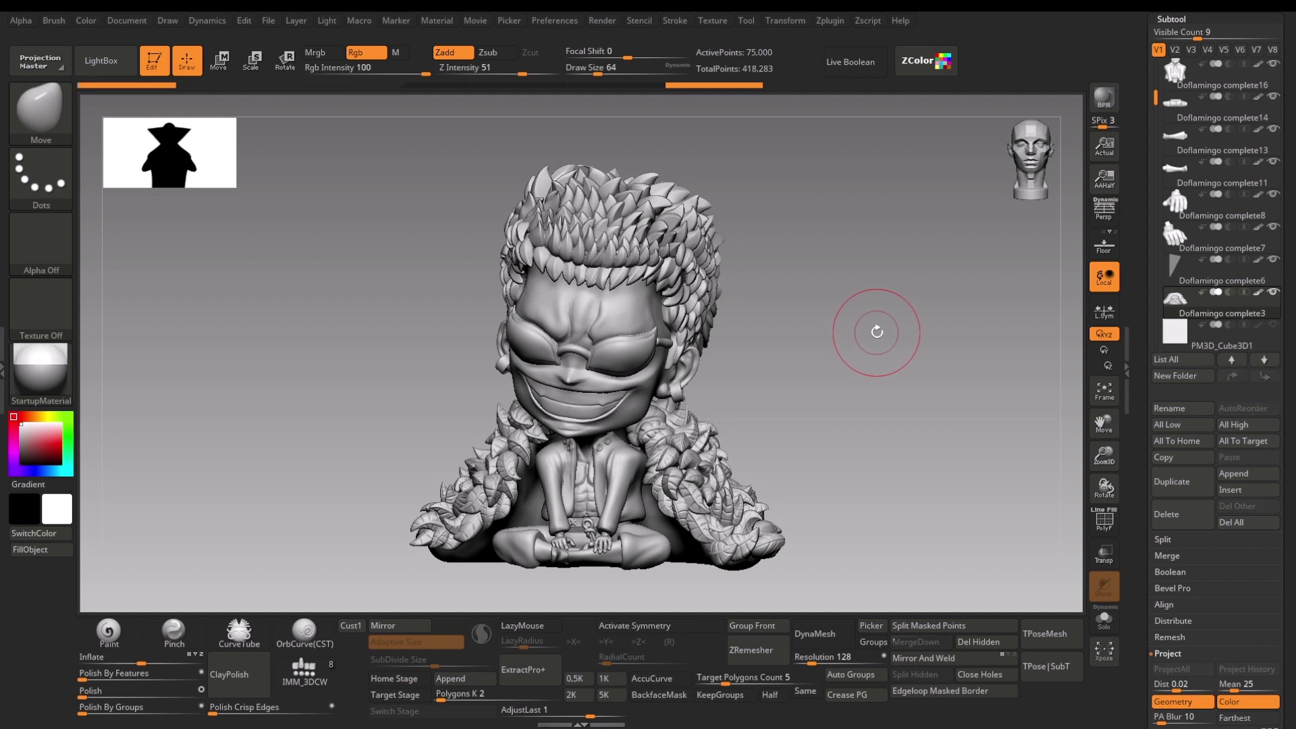
pyautogui.moveTo(932, 441); pyautogui.dragTo(931, 414)
pyautogui.moveTo(859, 355)
pyautogui.mouseDown()
pyautogui.moveTo(915, 367)
pyautogui.moveTo(900, 378)
pyautogui.moveTo(915, 371)
pyautogui.mouseUp()
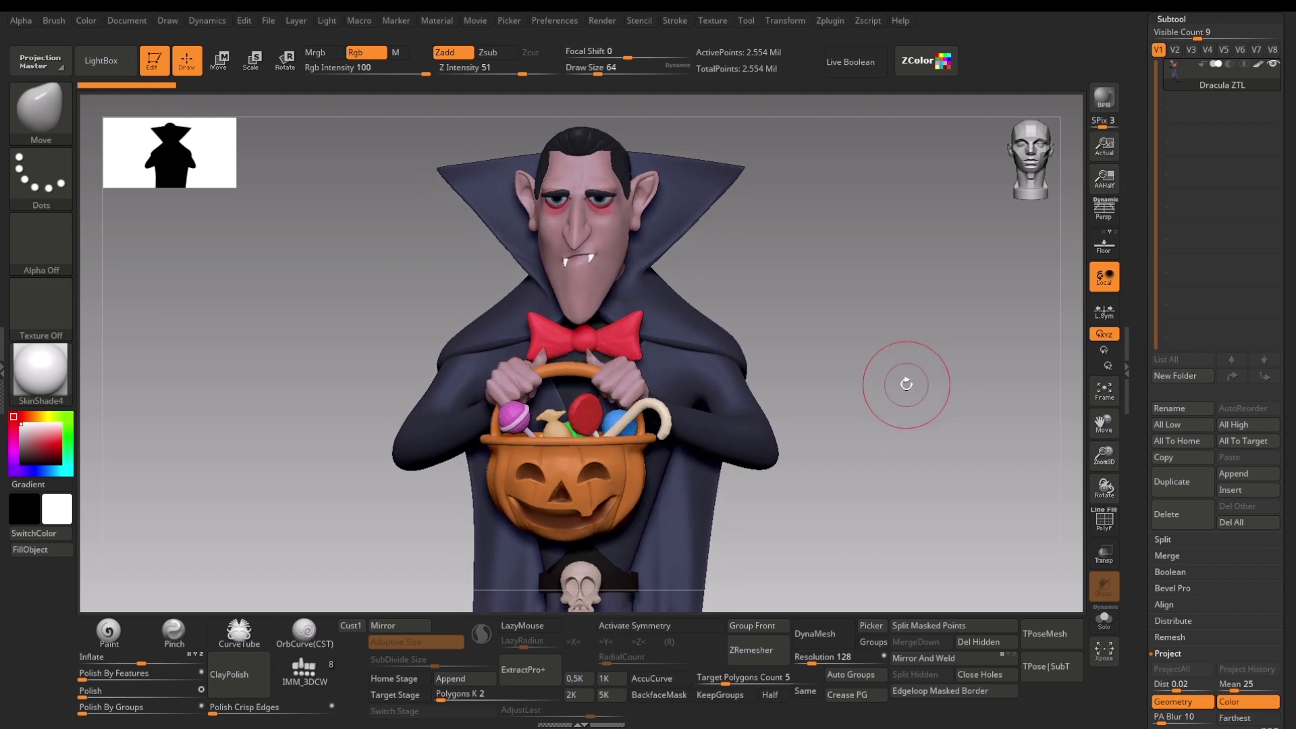
pyautogui.keyDown('alt'); pyautogui.moveTo(854, 225); pyautogui.dragTo(931, 591); pyautogui.keyUp('alt')
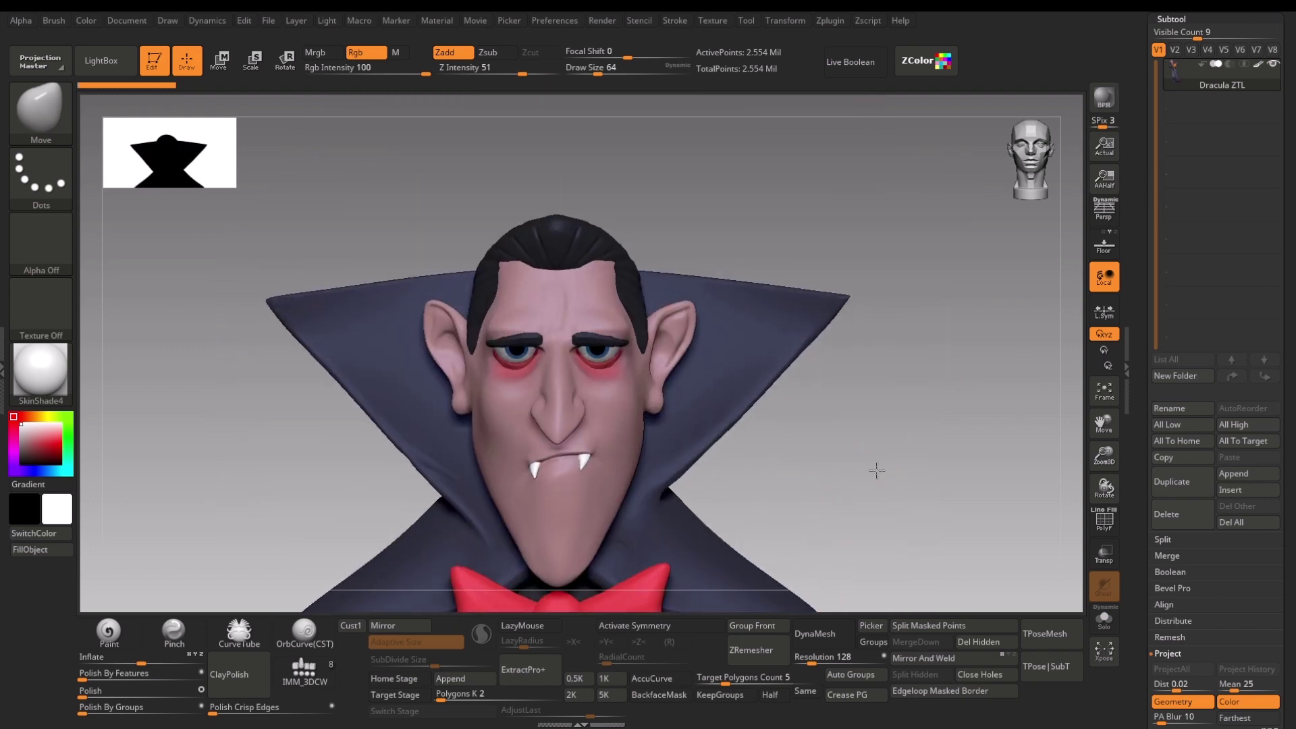
pyautogui.moveTo(876, 468); pyautogui.dragTo(895, 441)
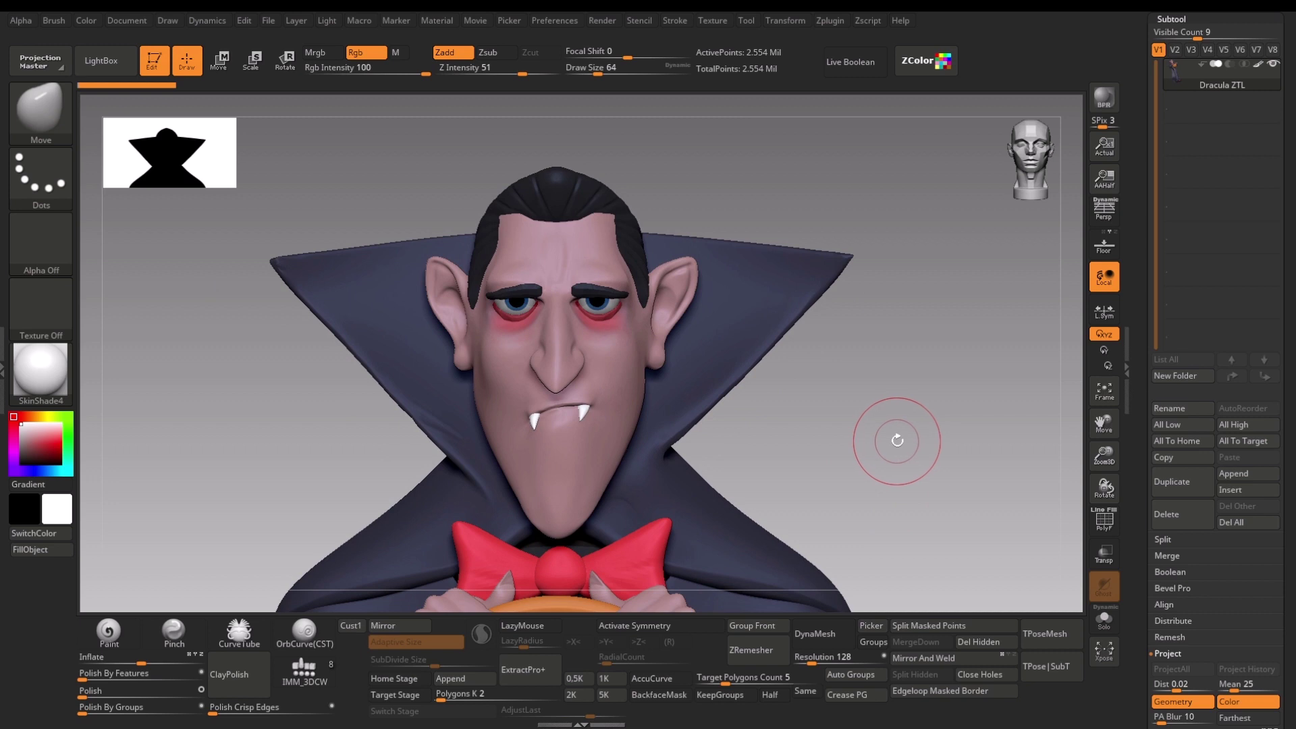
pyautogui.keyDown('alt'); pyautogui.moveTo(899, 440); pyautogui.dragTo(916, 421); pyautogui.keyUp('alt')
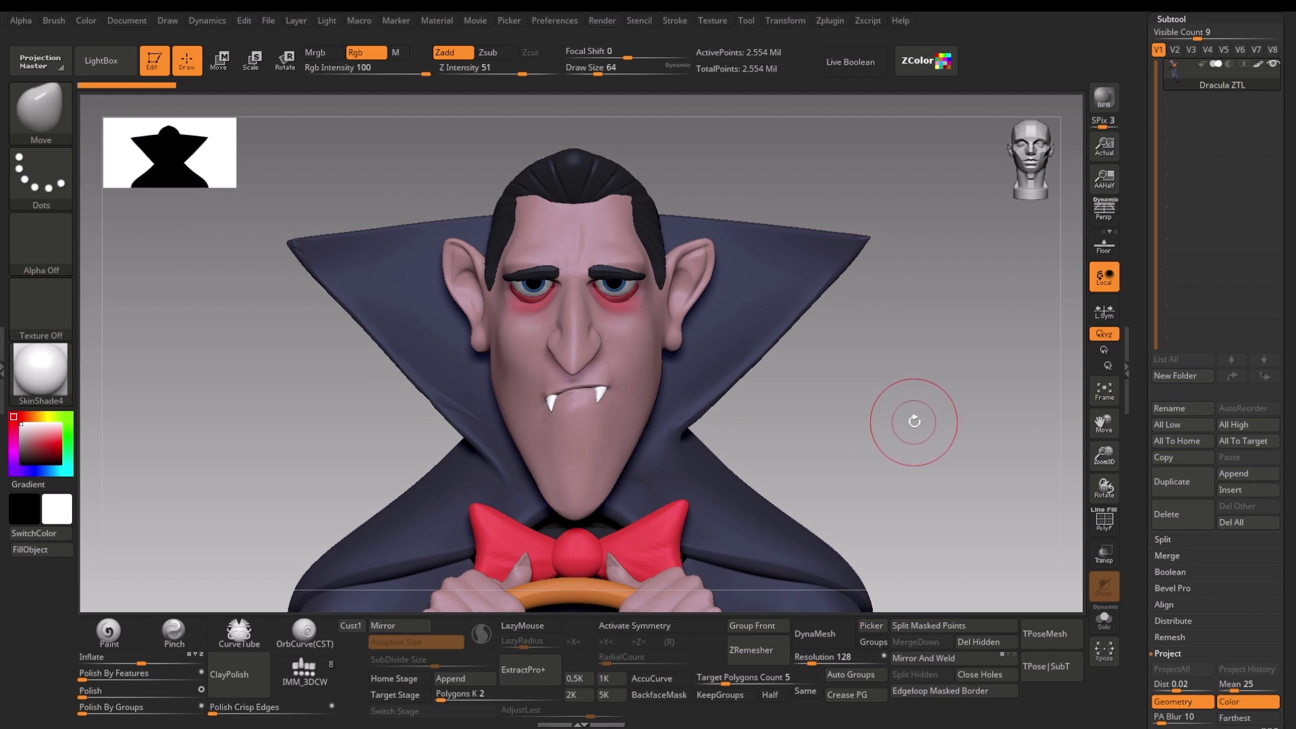
pyautogui.moveTo(914, 422); pyautogui.dragTo(891, 378)
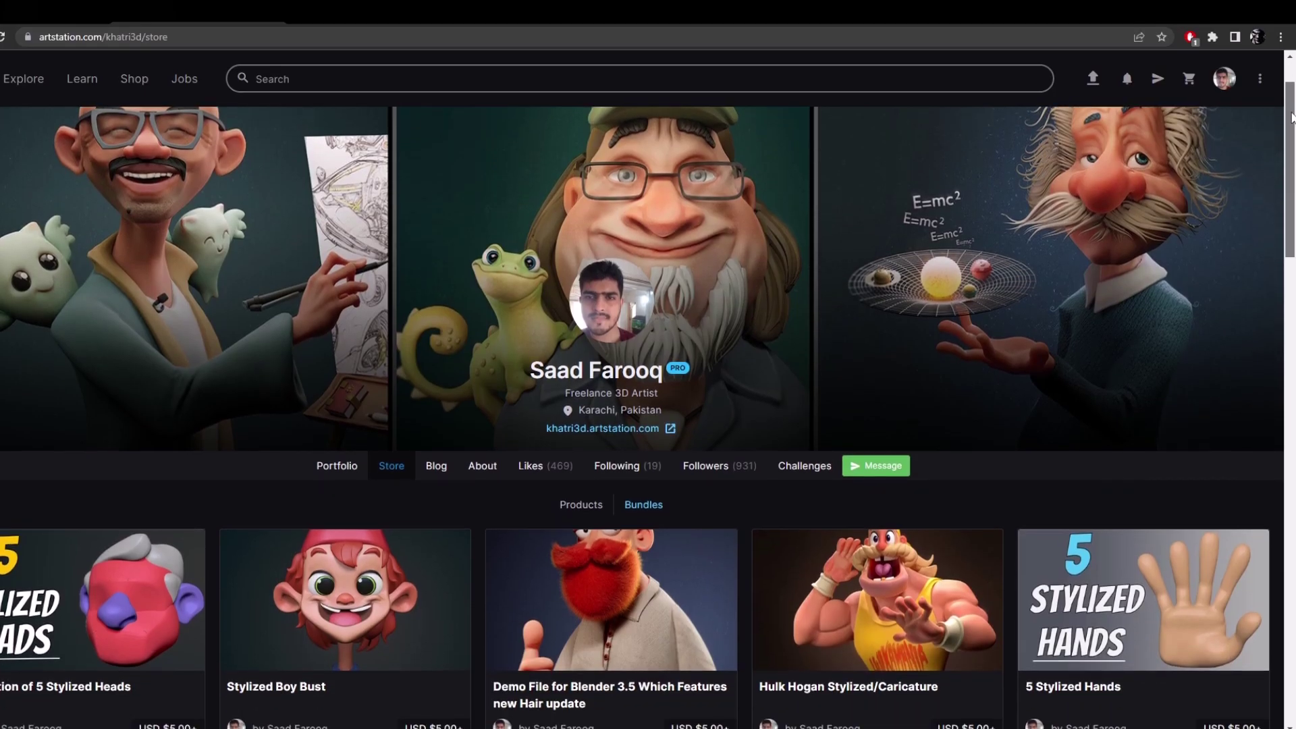
# Step: Open the Collection of 5 Stylized Heads product and view the red and green-haired gallery images
pyautogui.moveTo(1292, 118); pyautogui.dragTo(1293, 202)
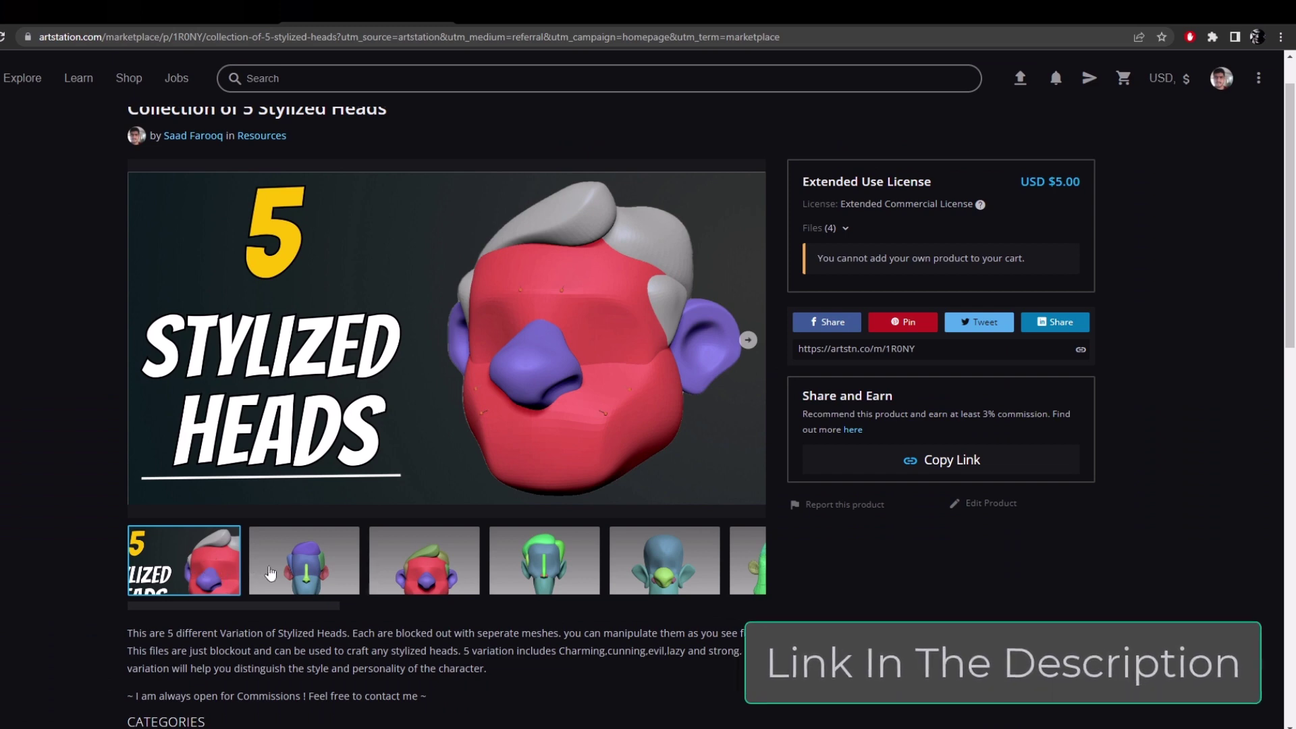
pyautogui.click(341, 571)
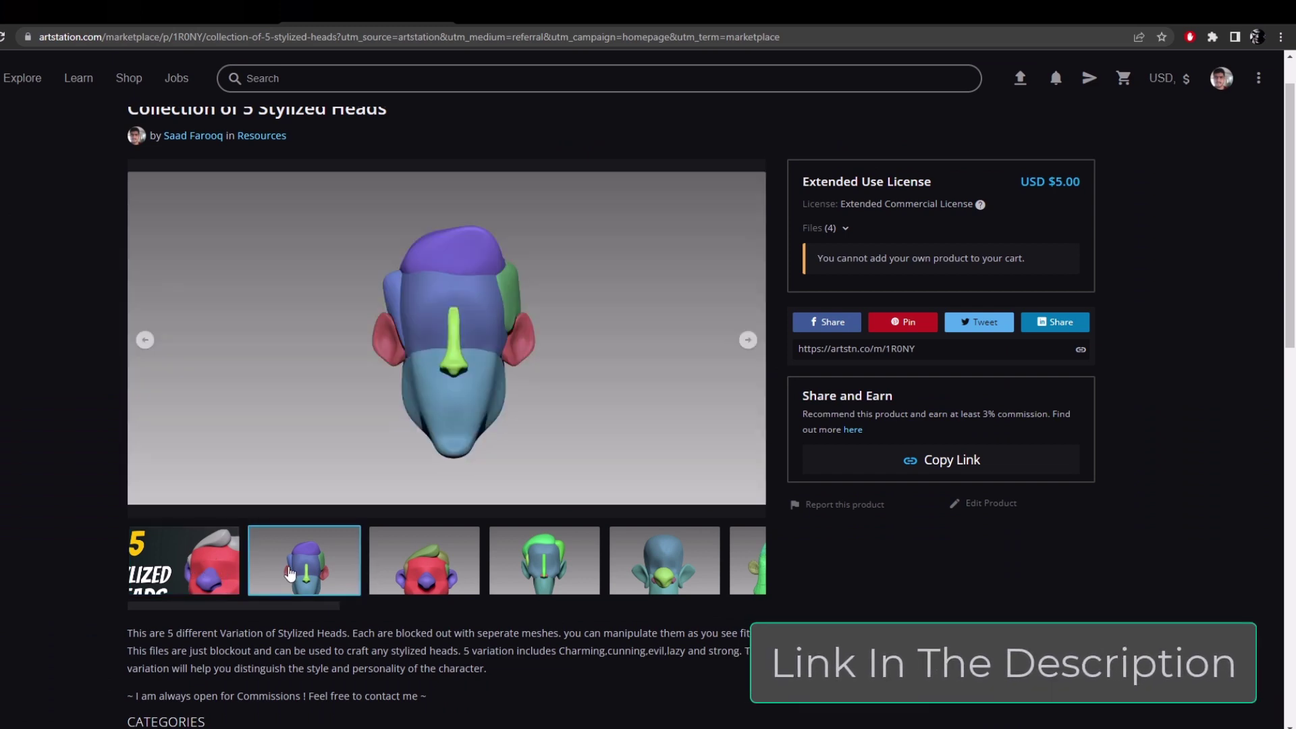
pyautogui.click(427, 573)
pyautogui.click(538, 583)
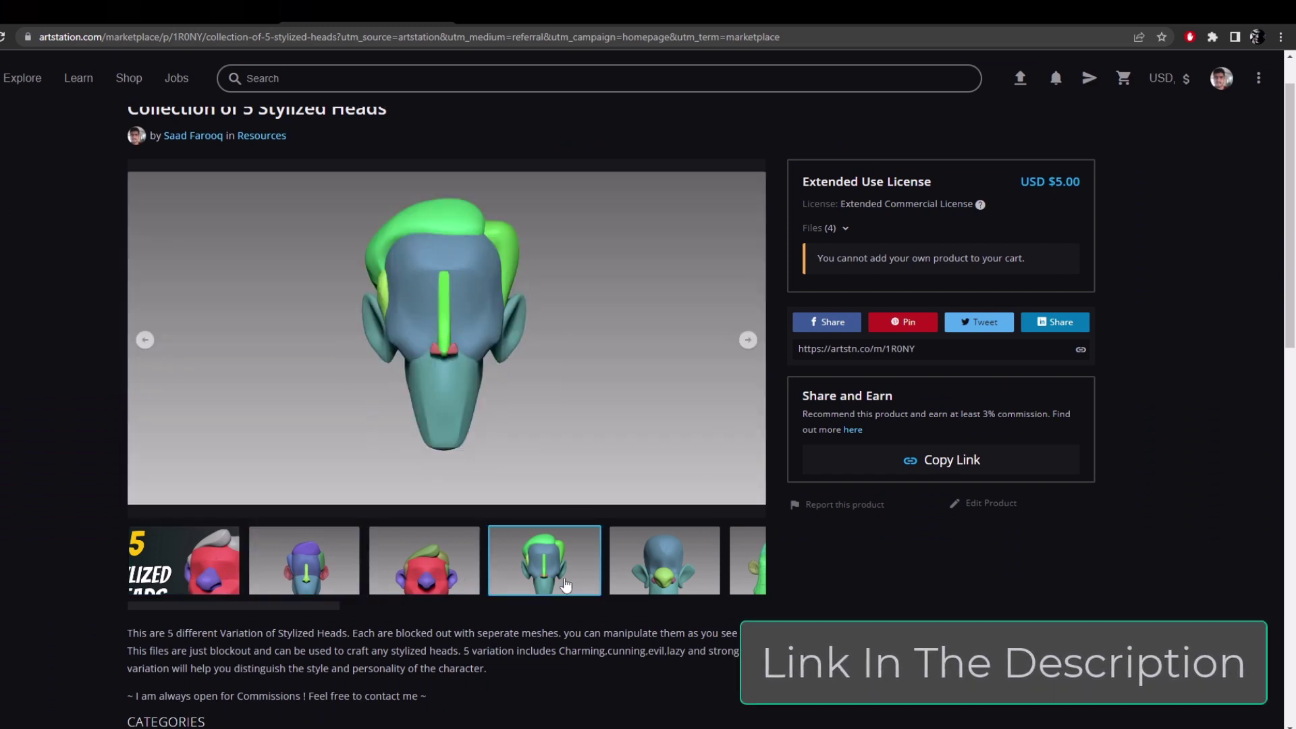